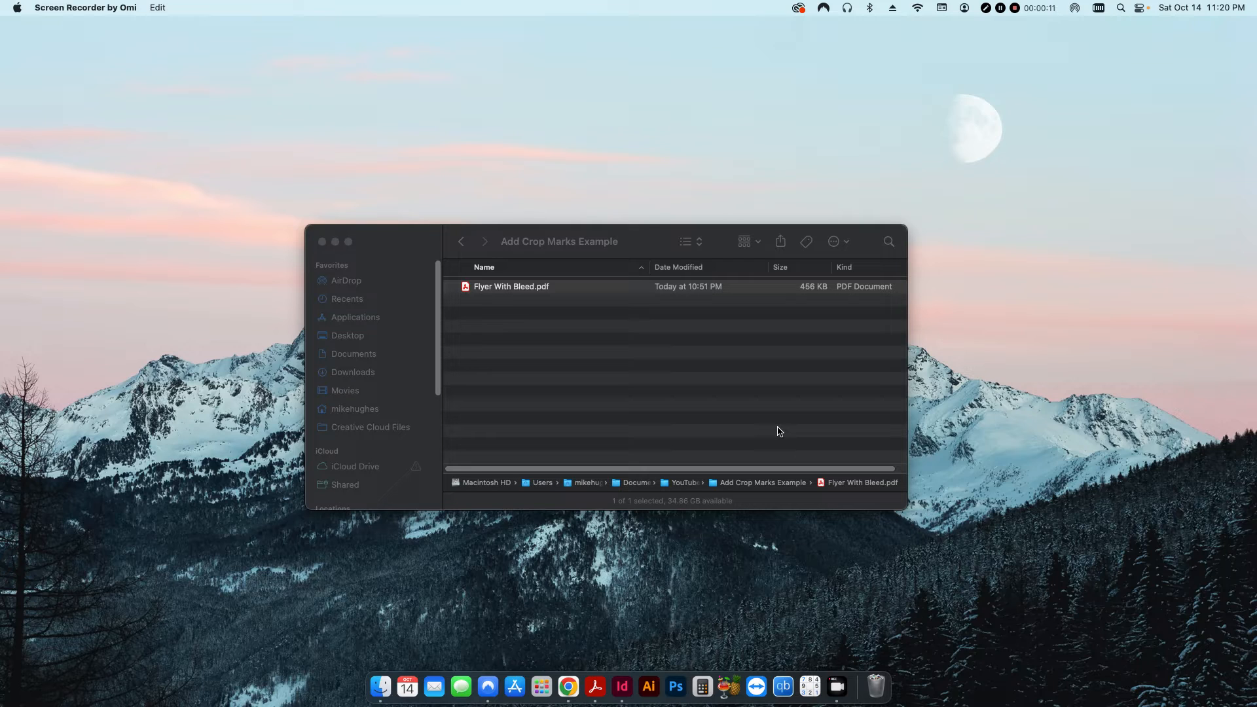
# Open Flyer With Bleed.pdf from the Add Crop Marks Example folder in Acrobat.
pyautogui.doubleClick(519, 287)
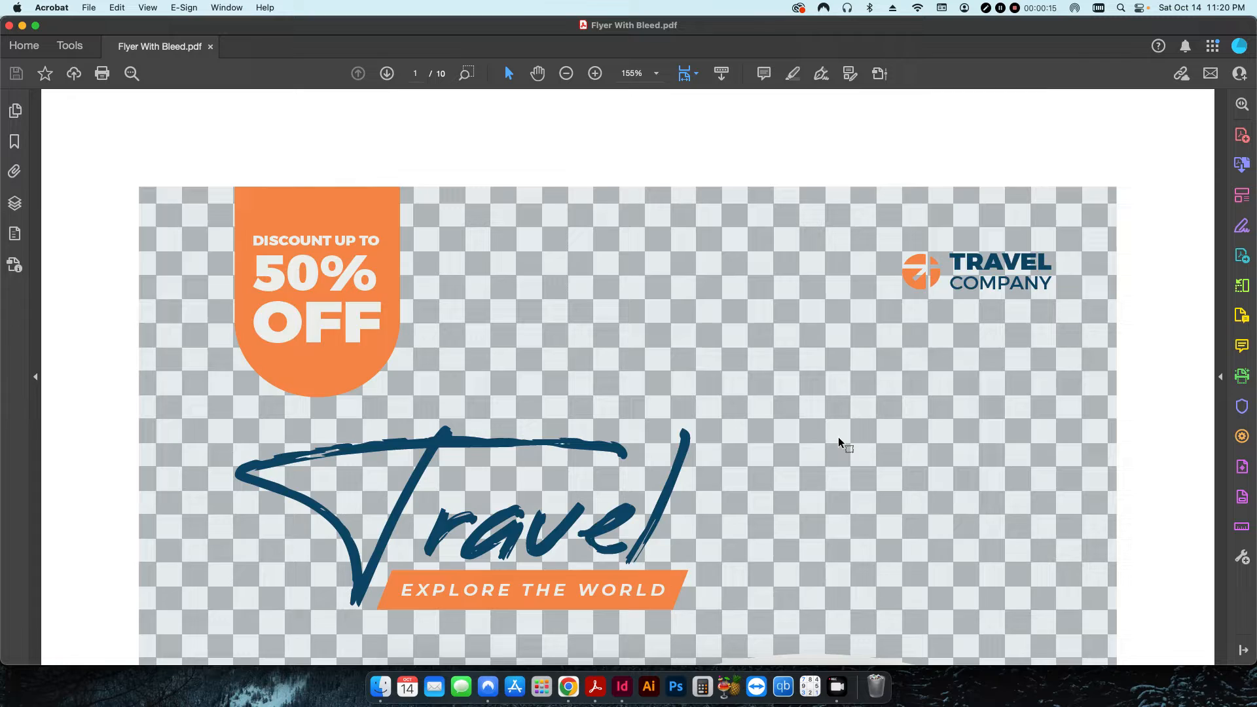
# Fit the page in view and review the document properties (10.50 × 13.00 in page size) without changes.
pyautogui.press('super+0')
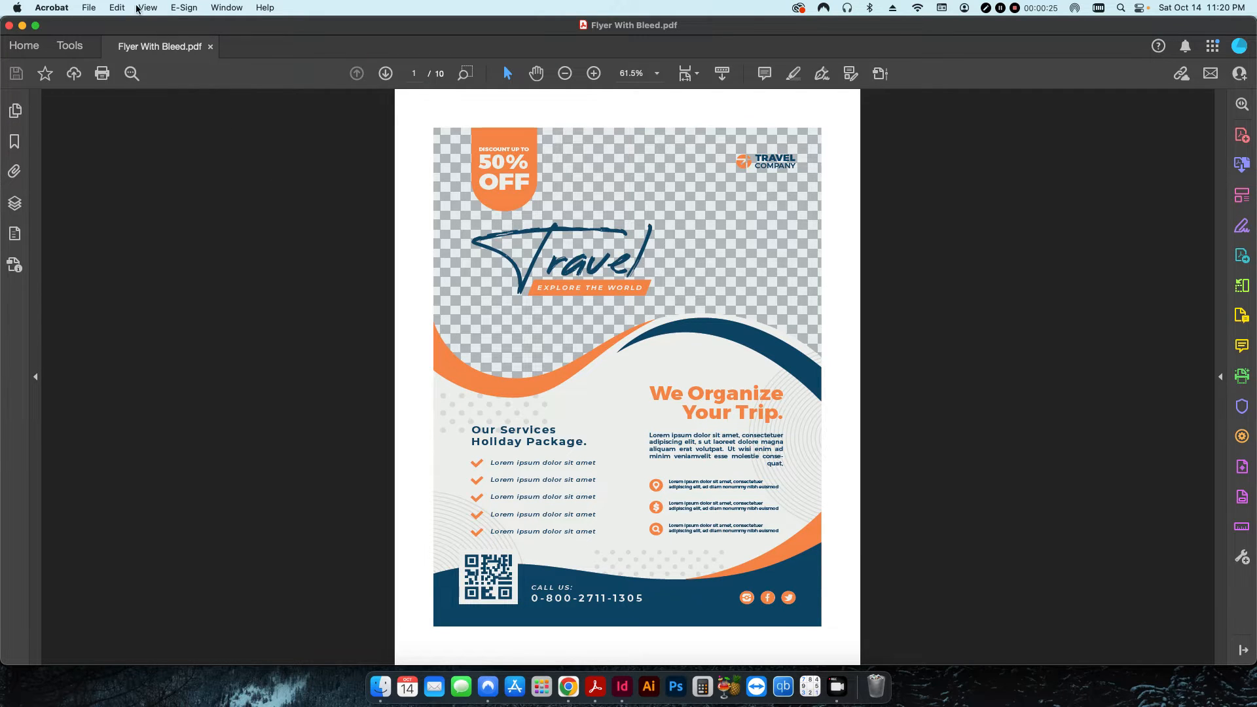
pyautogui.click(88, 7)
pyautogui.click(108, 266)
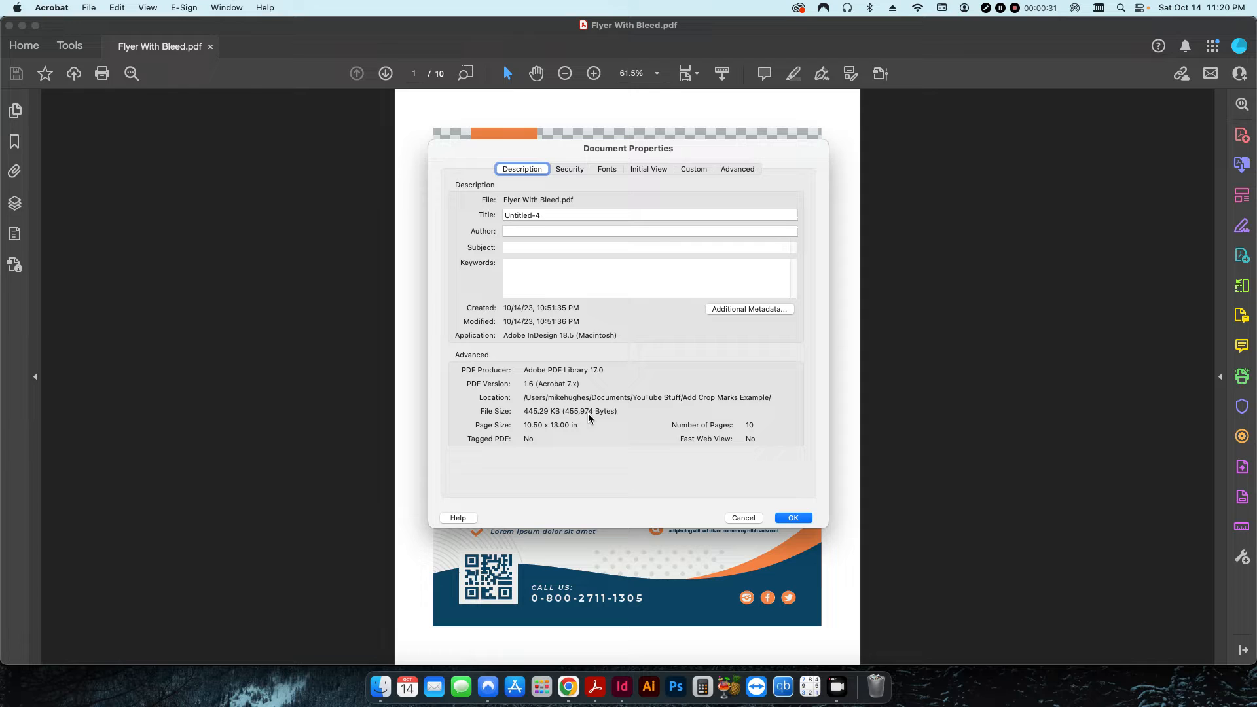
pyautogui.click(743, 517)
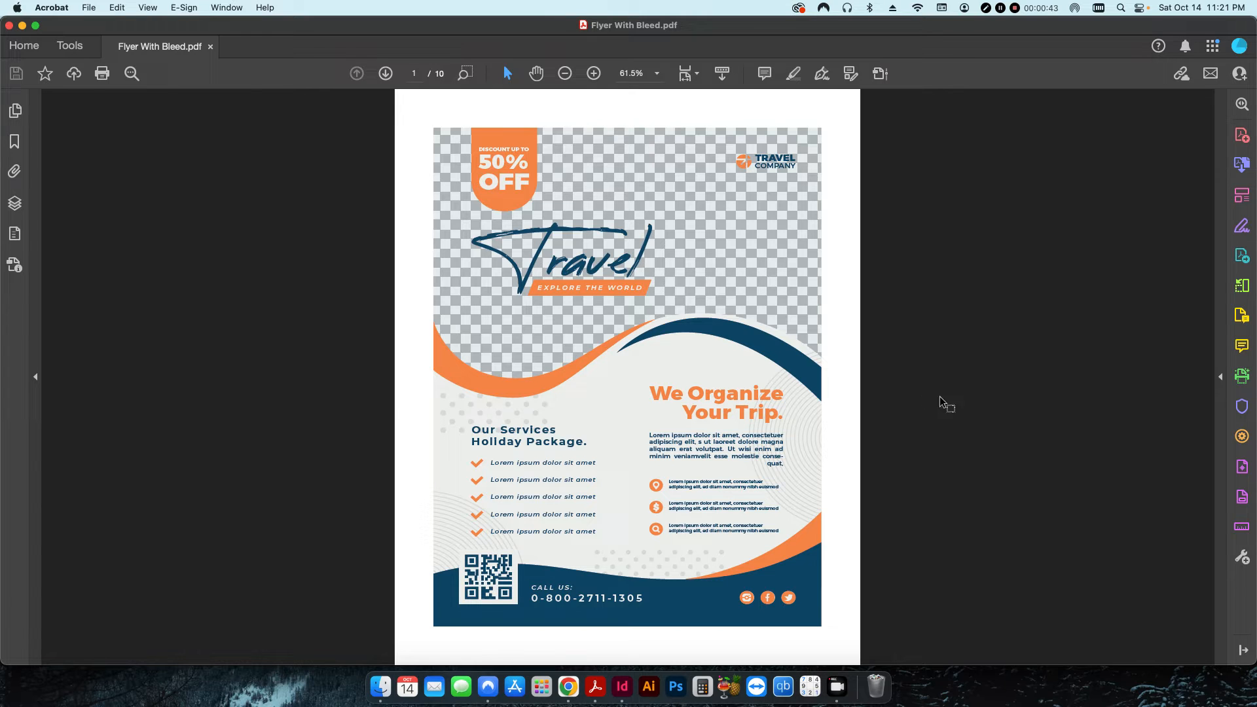
# In Print Production > Preflight, search 'geomet' and select the Outline page geometry boxes fixup.
pyautogui.click(1241, 466)
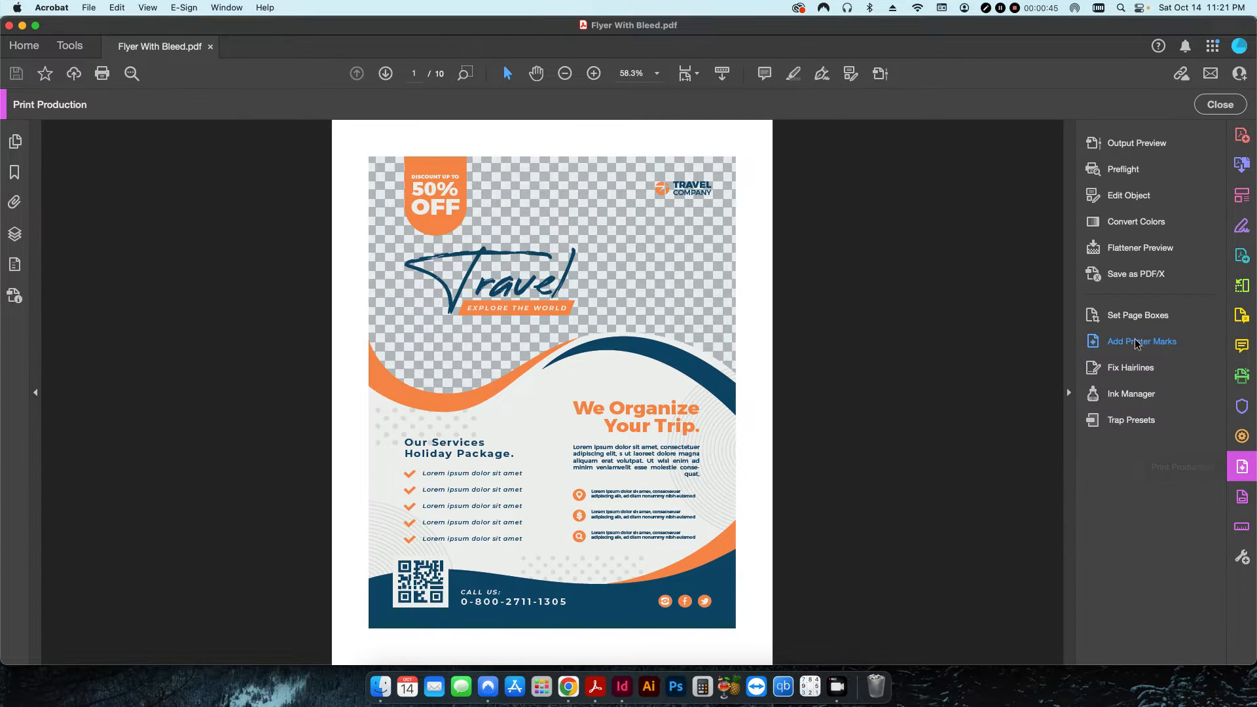
pyautogui.click(1123, 169)
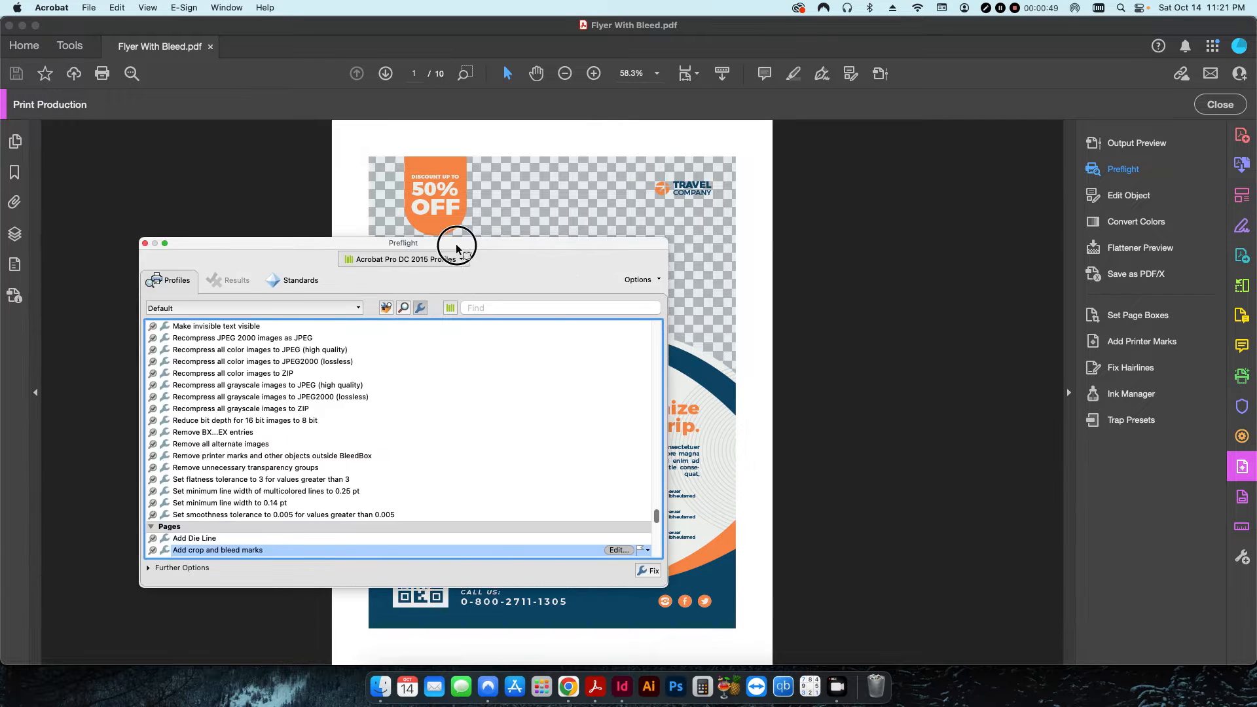
pyautogui.moveTo(361, 232); pyautogui.dragTo(755, 242)
pyautogui.click(786, 306)
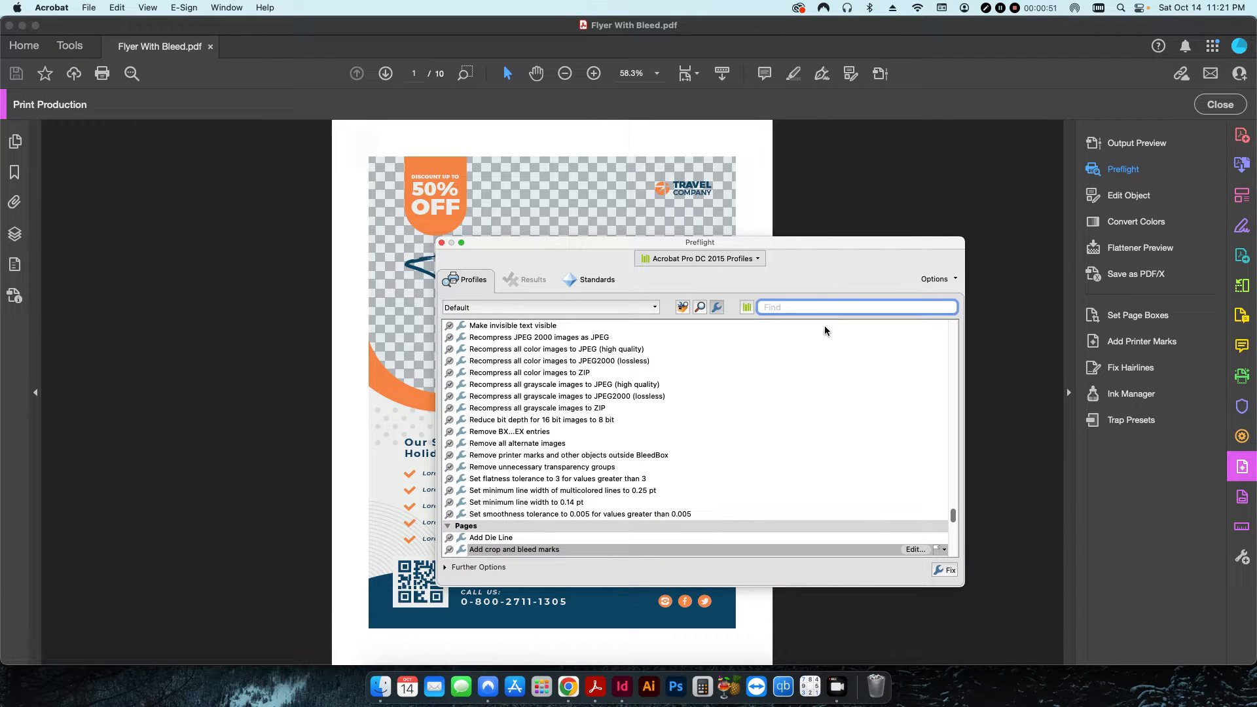
pyautogui.write('geomet')
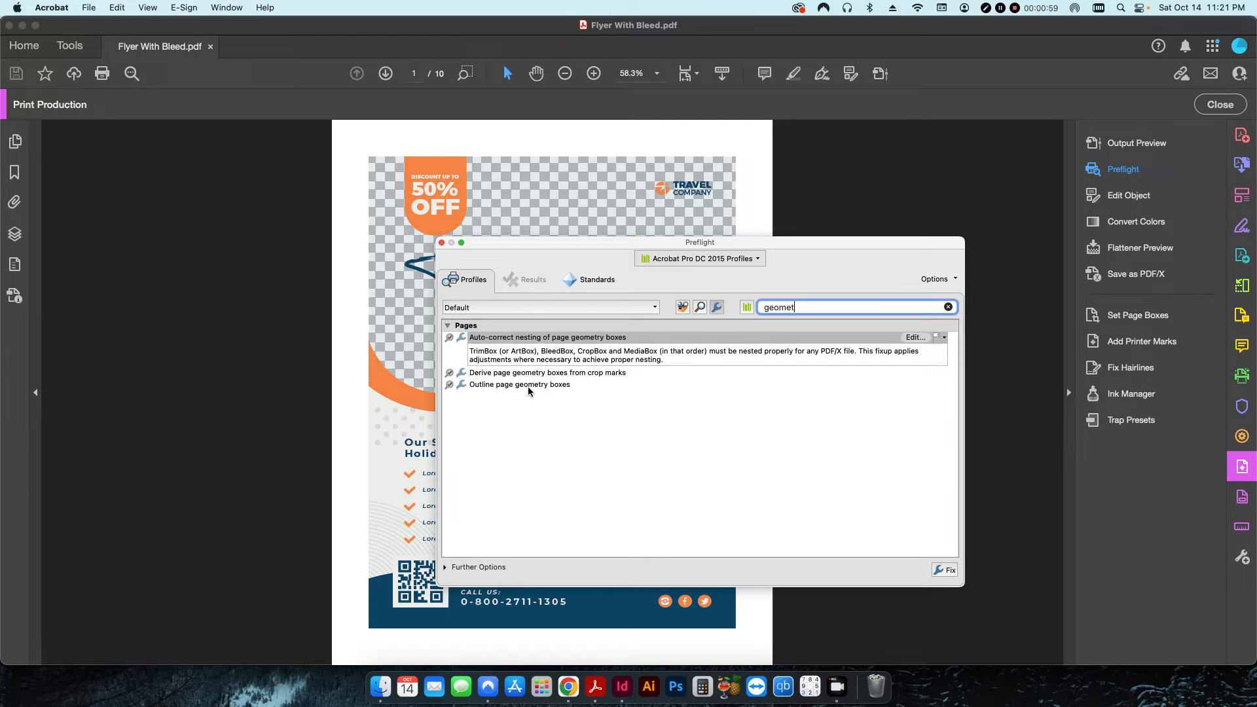
pyautogui.click(504, 383)
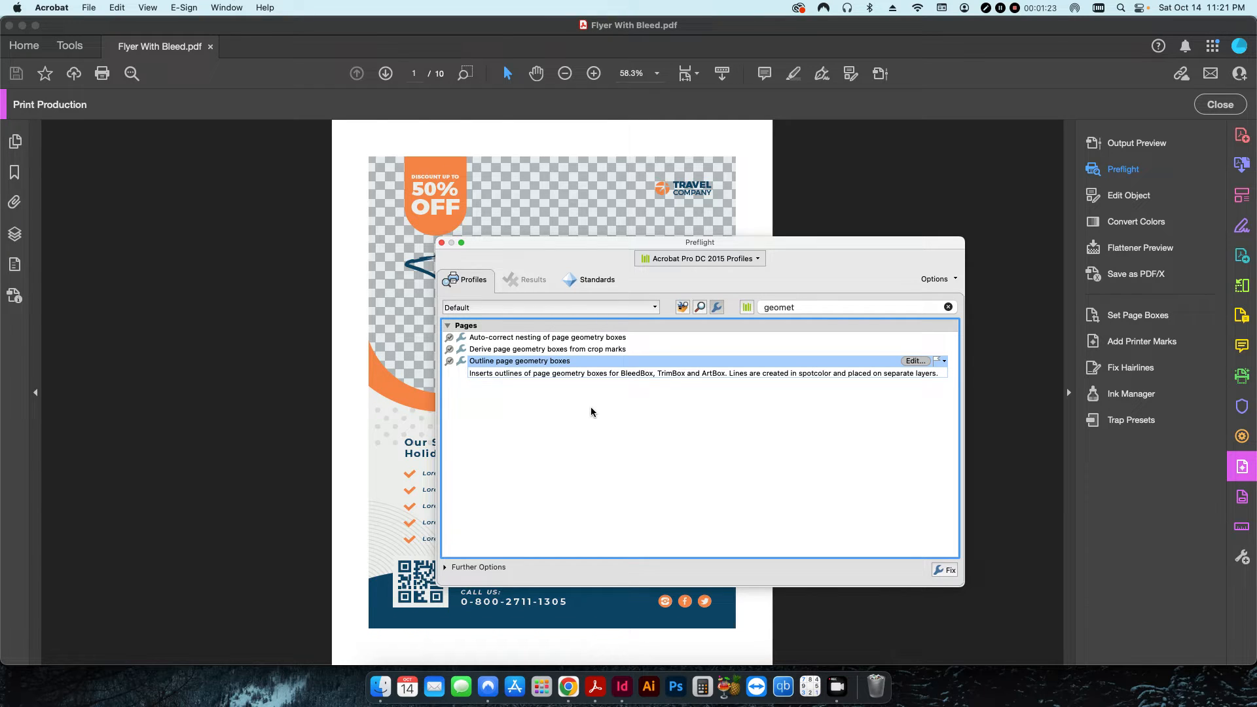
# Edit the fixup and review its BleedBox, ArtBox and BleedBox page-box choices, keeping each as set.
pyautogui.click(913, 361)
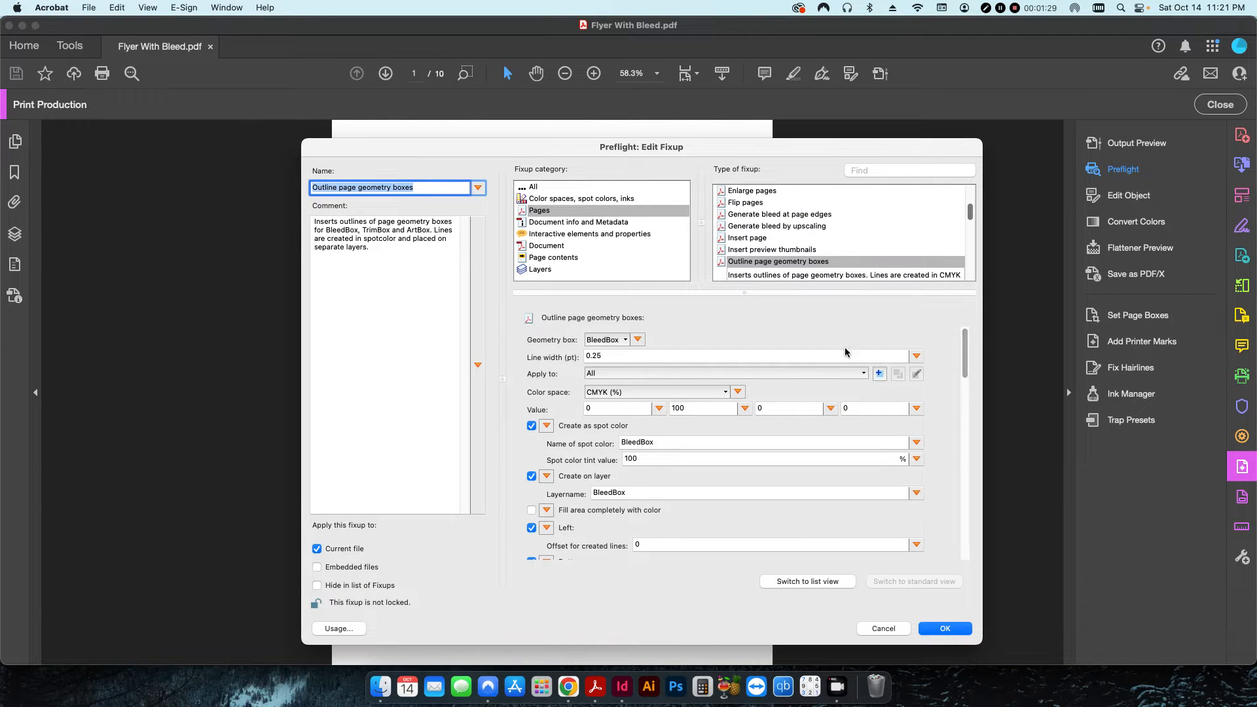
pyautogui.click(600, 341)
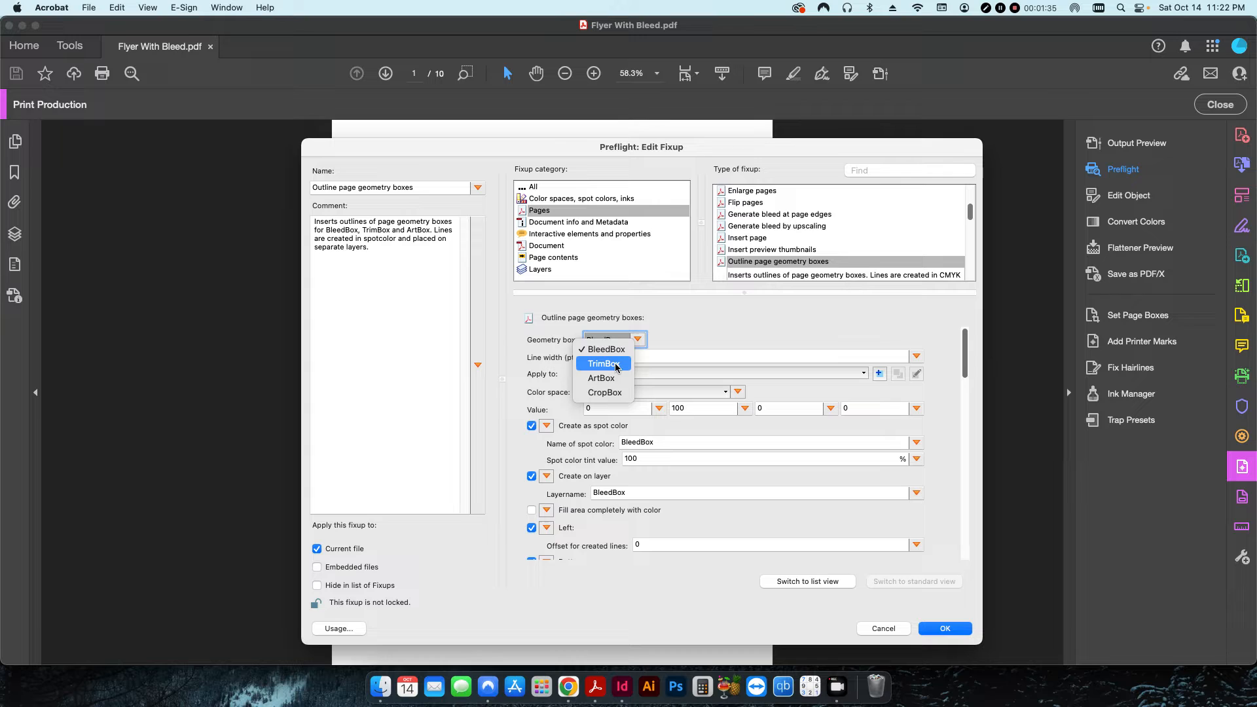
pyautogui.click(719, 339)
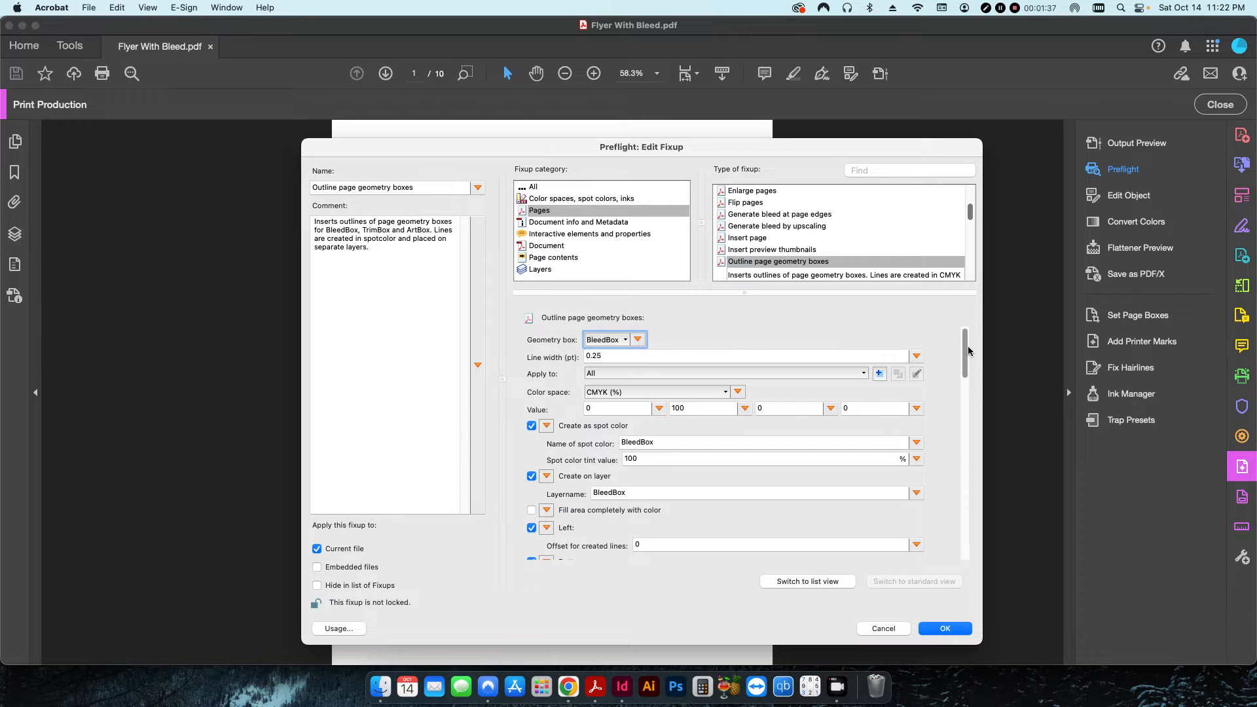
pyautogui.moveTo(968, 338); pyautogui.dragTo(964, 515)
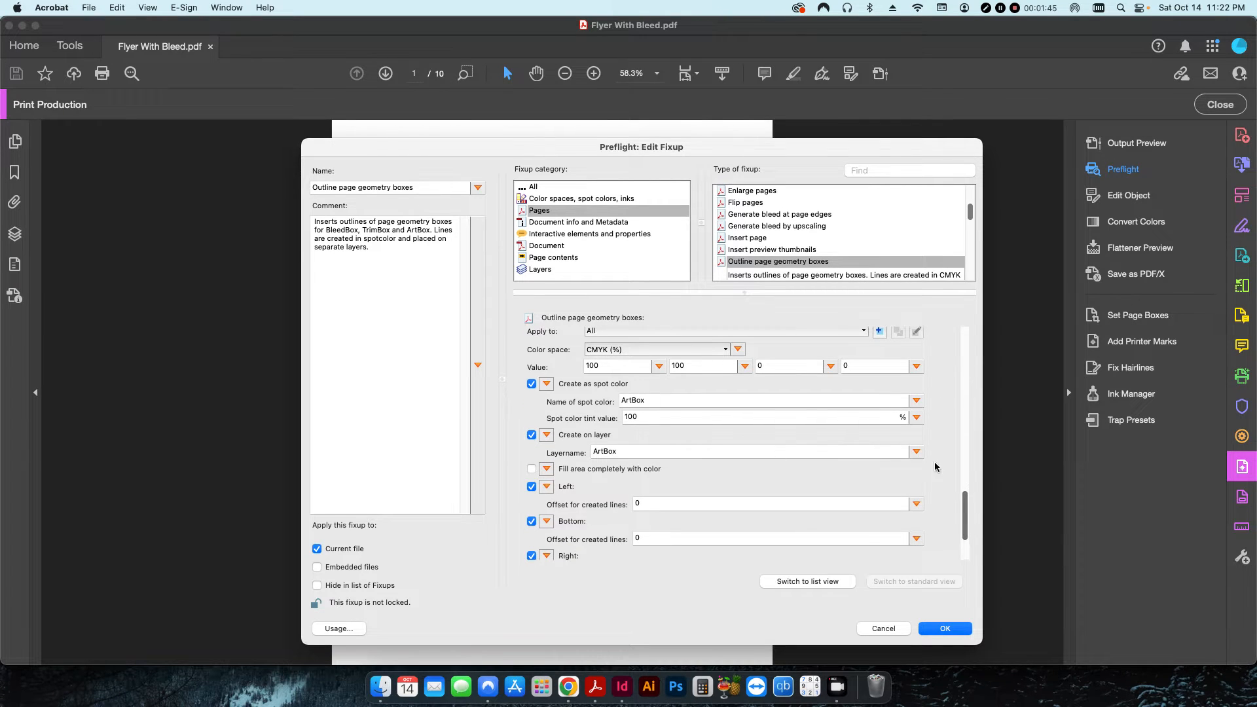
pyautogui.moveTo(966, 516); pyautogui.dragTo(965, 492)
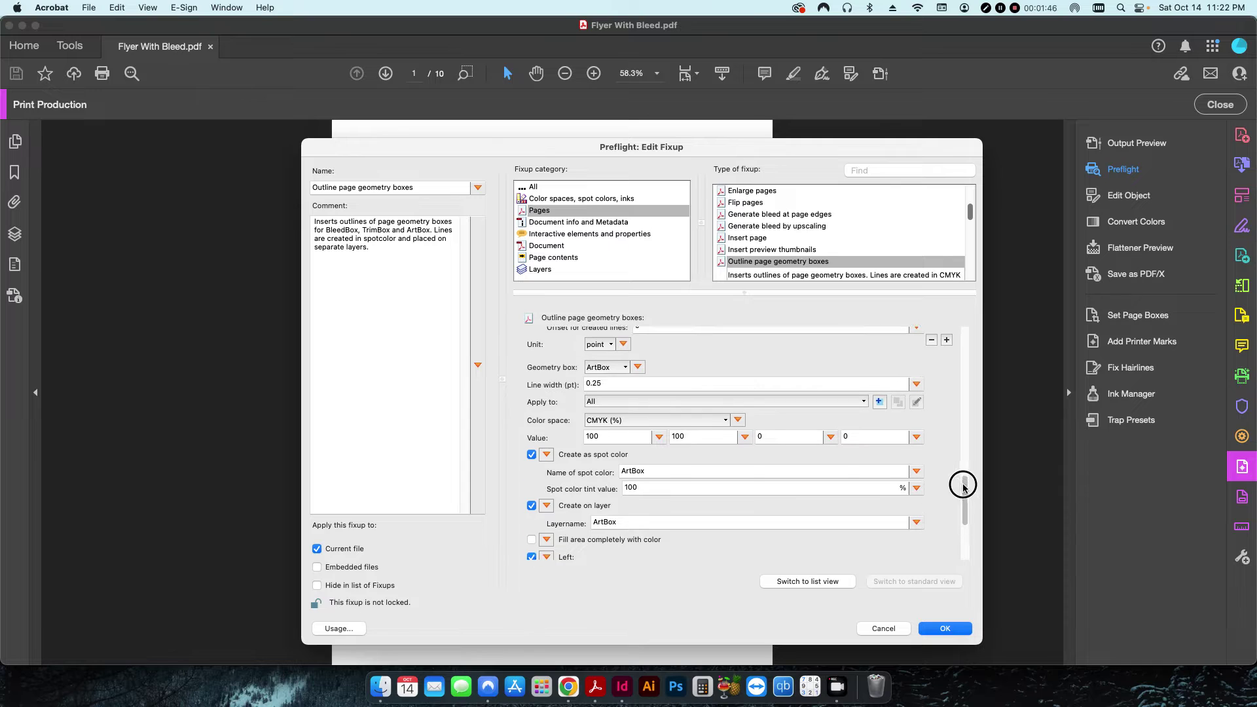
pyautogui.click(612, 377)
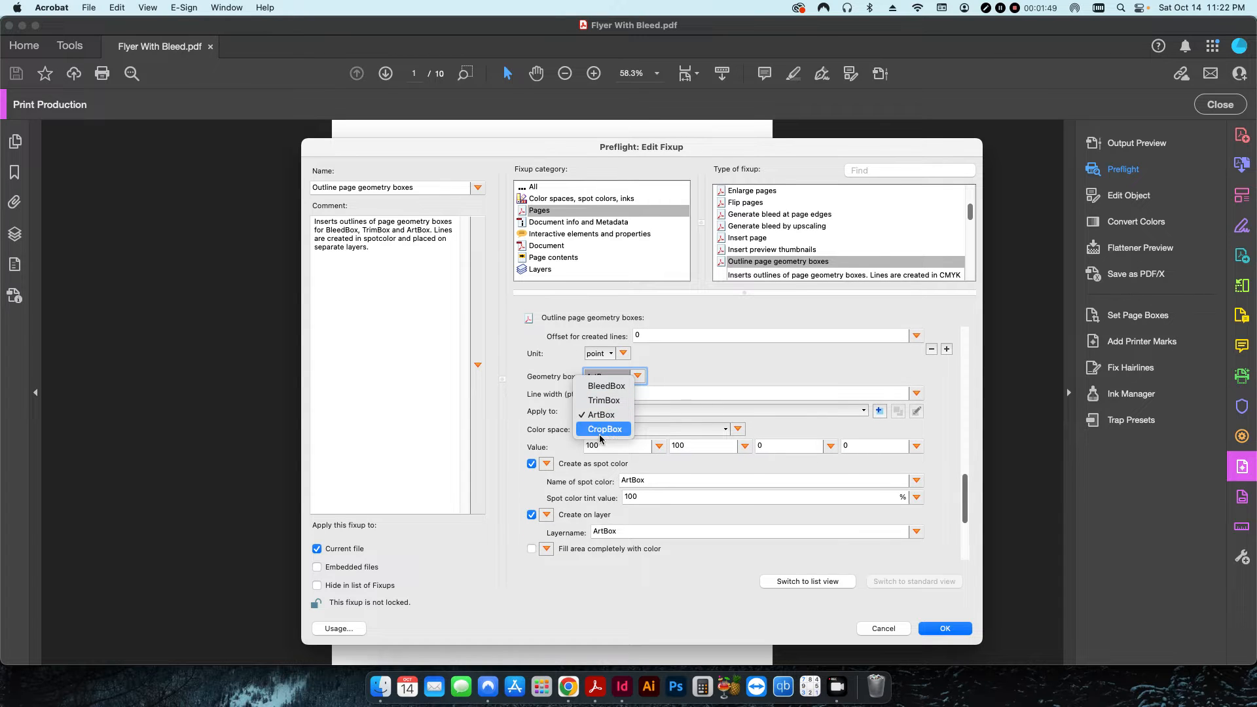
pyautogui.click(760, 371)
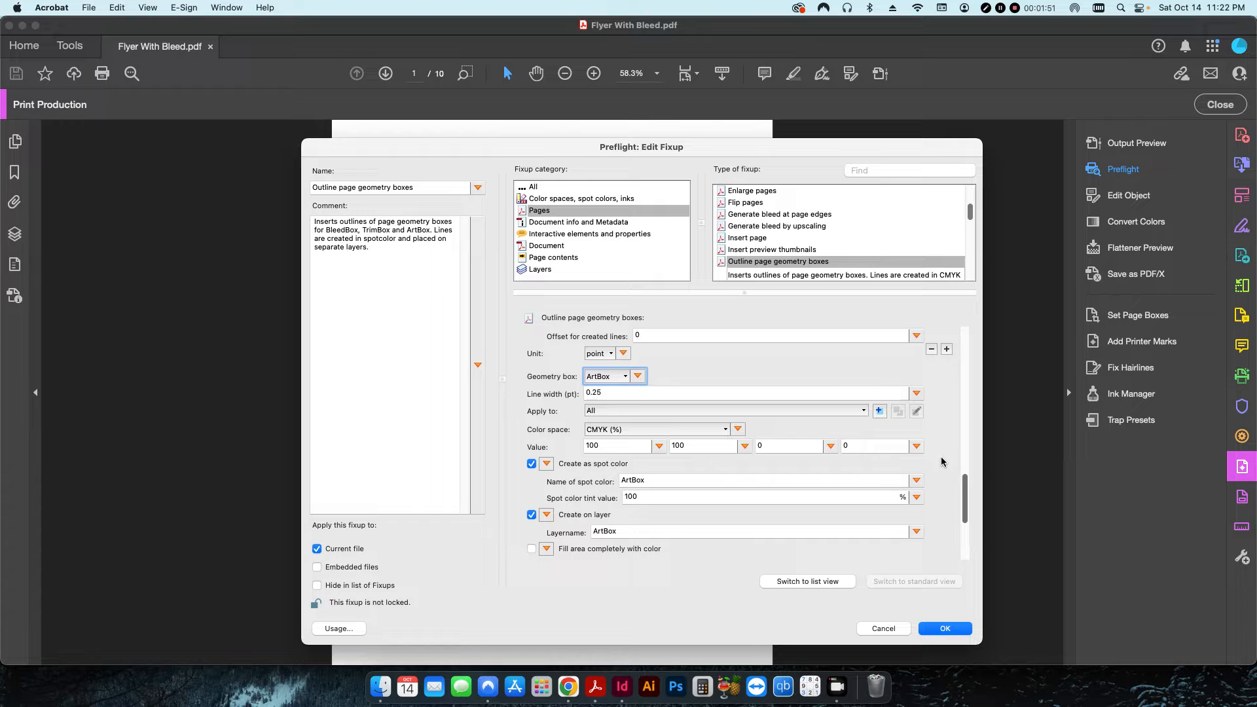
pyautogui.moveTo(965, 489); pyautogui.dragTo(965, 536)
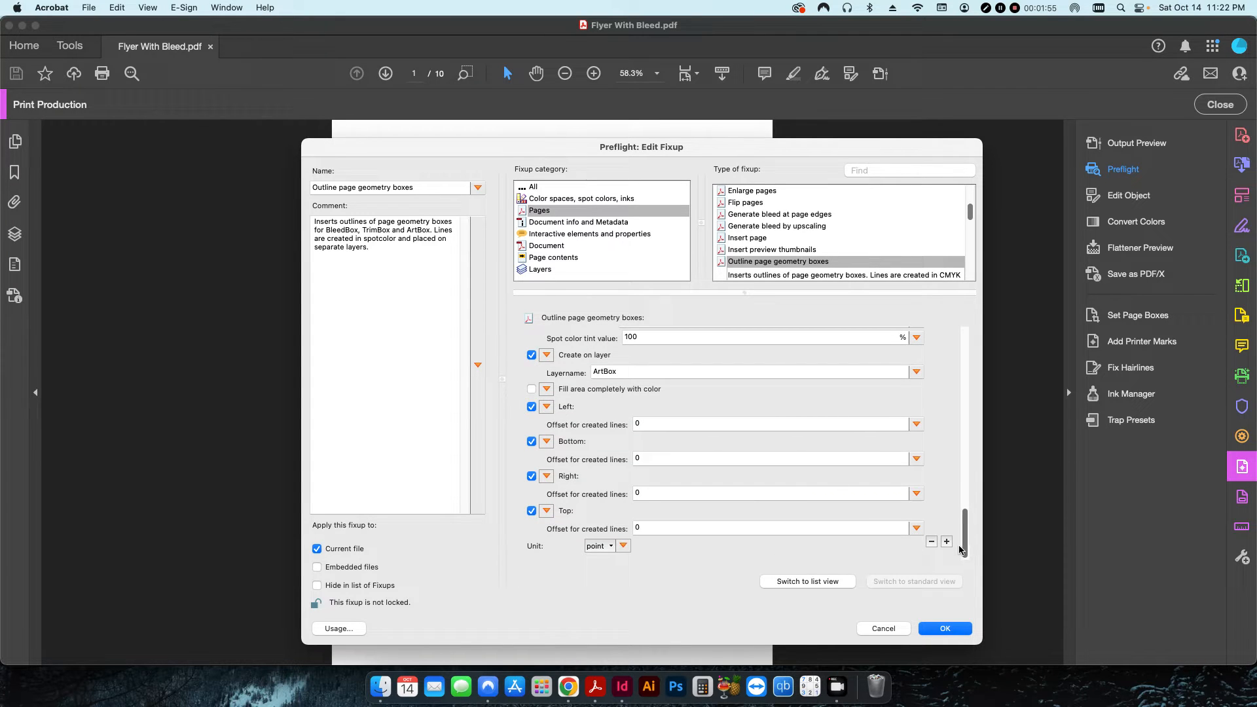
pyautogui.moveTo(965, 541); pyautogui.dragTo(965, 340)
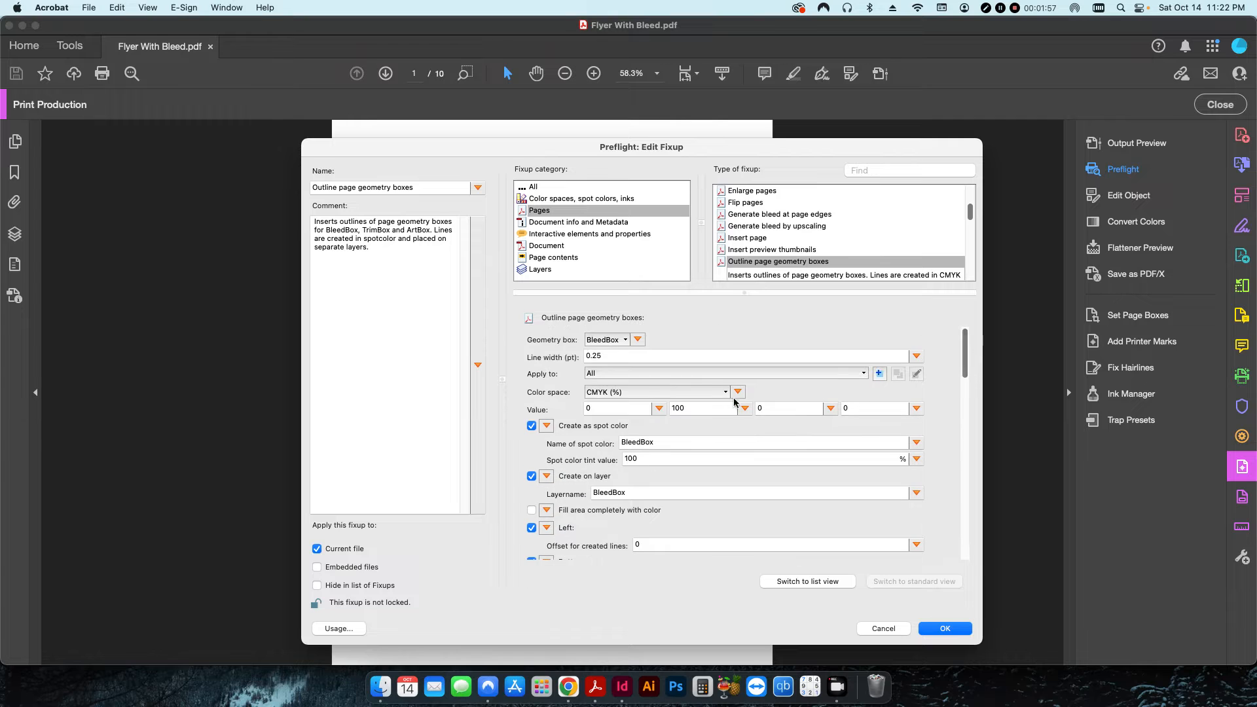
pyautogui.click(610, 339)
pyautogui.click(703, 347)
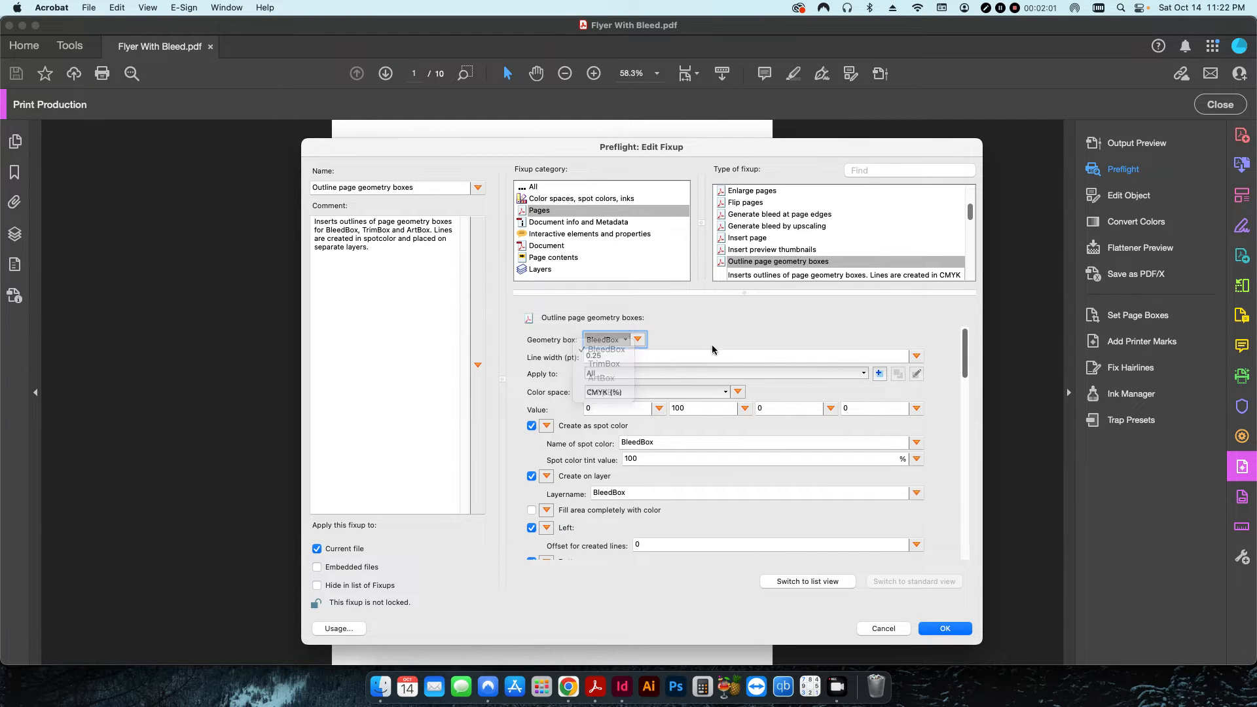
pyautogui.moveTo(967, 351)
pyautogui.mouseDown()
pyautogui.moveTo(964, 440)
pyautogui.moveTo(964, 349)
pyautogui.mouseUp()
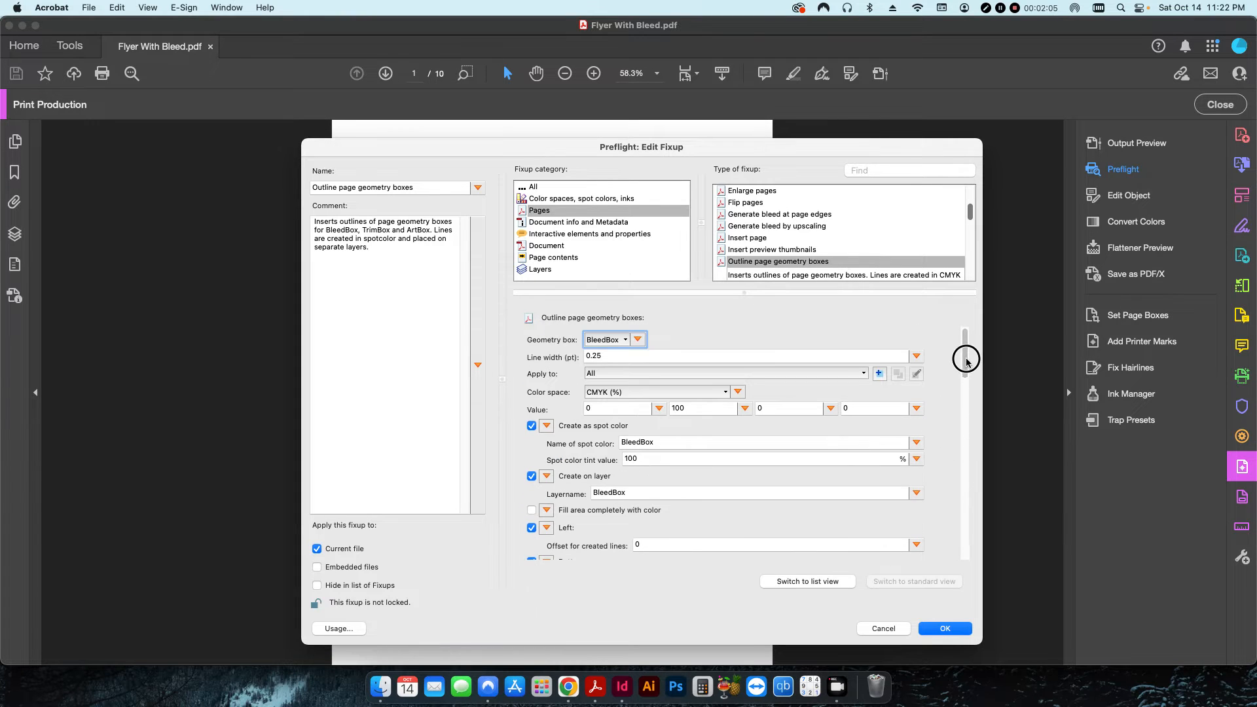
# Confirm the BleedBox outline uses CMYK 0/100/0/0 magenta with a 0.25 pt line width.
pyautogui.click(634, 393)
pyautogui.click(602, 417)
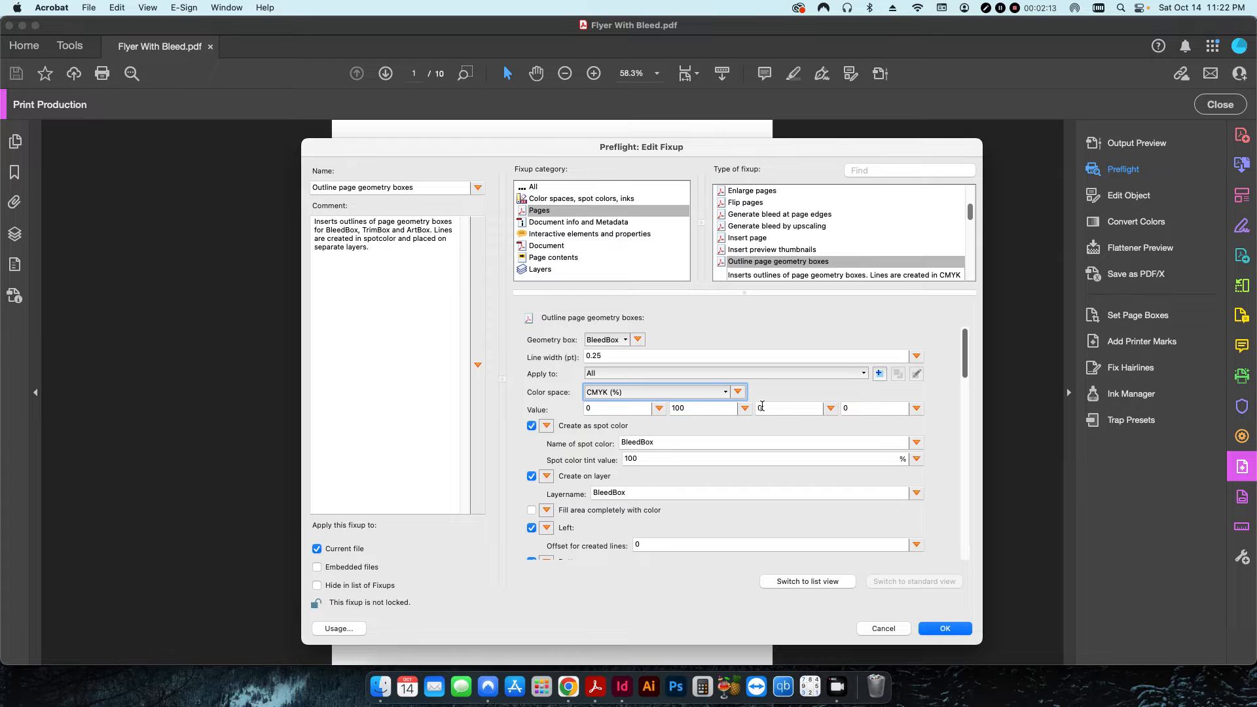
pyautogui.doubleClick(697, 409)
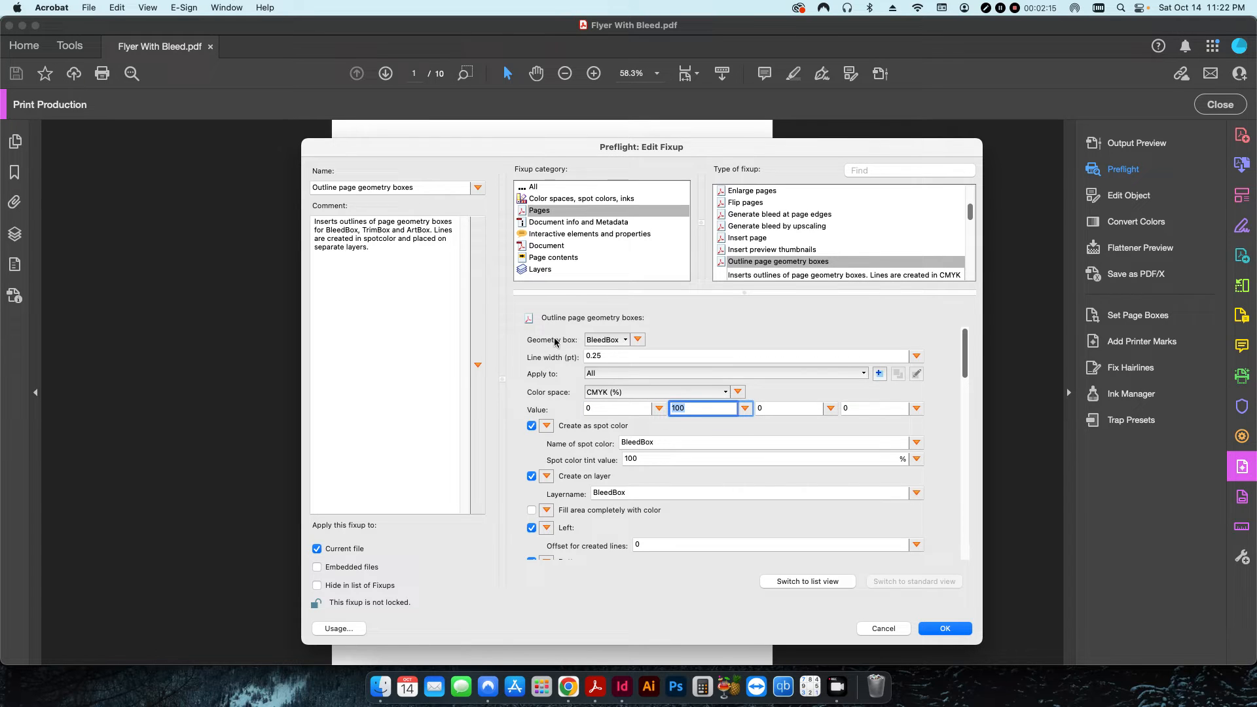
pyautogui.click(612, 339)
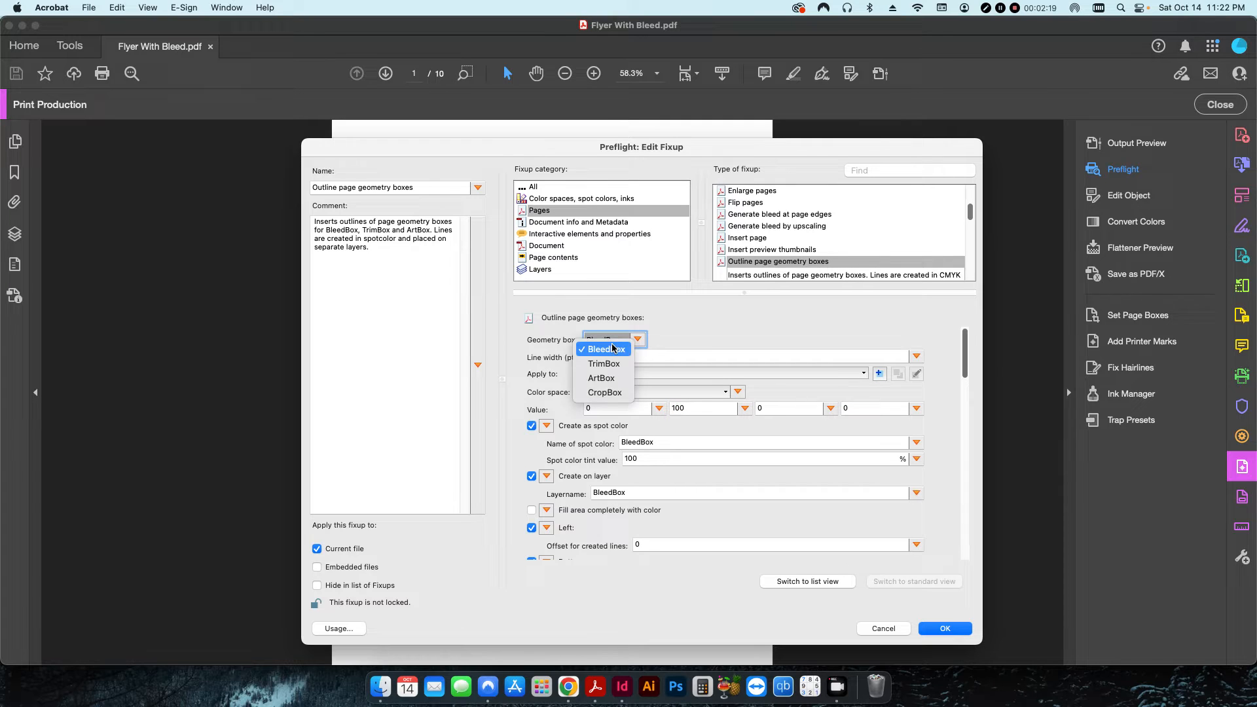
pyautogui.click(612, 341)
pyautogui.doubleClick(619, 357)
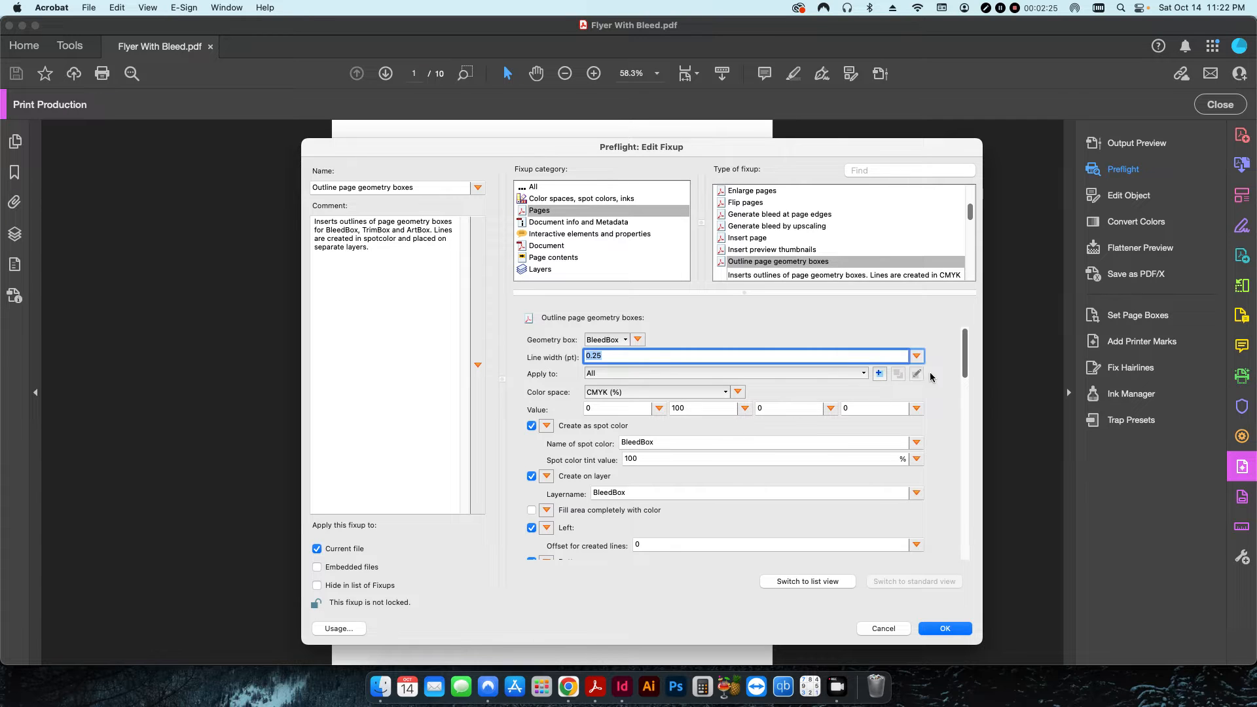
pyautogui.scroll(-3, 963, 358)
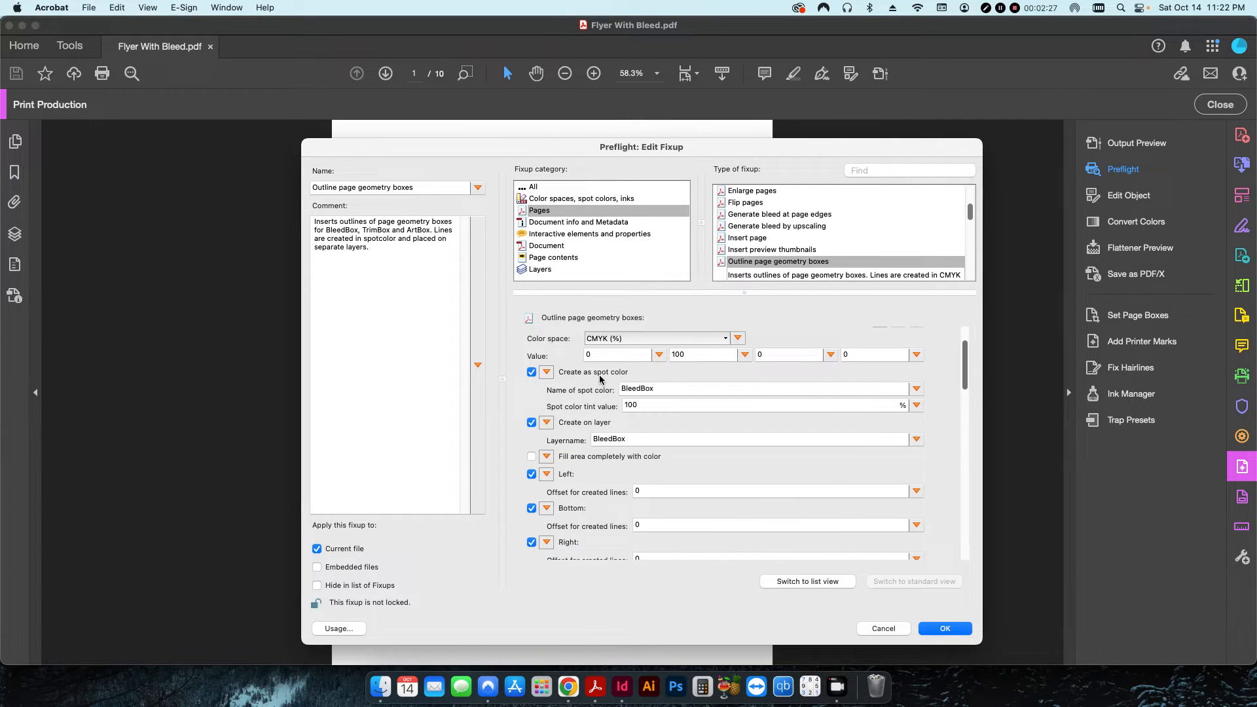
# Confirm the spot colour and layer are named BleedBox and the unit stays points.
pyautogui.doubleClick(677, 390)
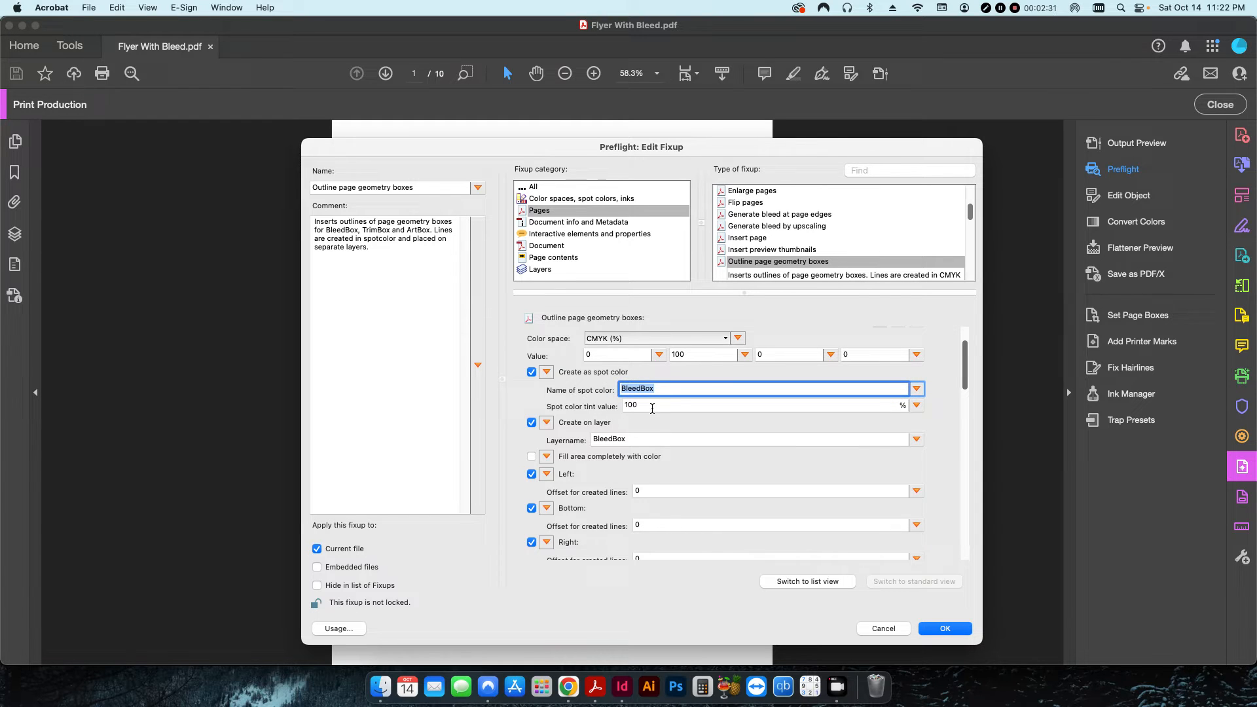
pyautogui.press('Tab')
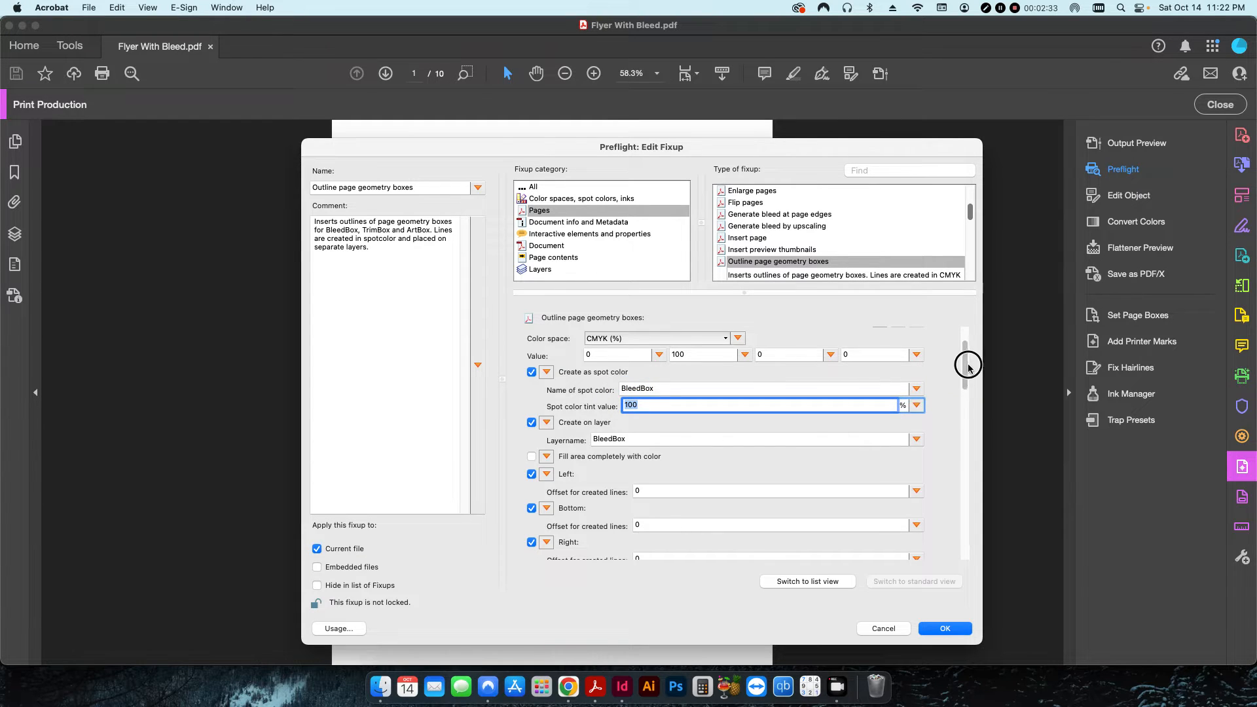
pyautogui.moveTo(965, 365); pyautogui.dragTo(966, 377)
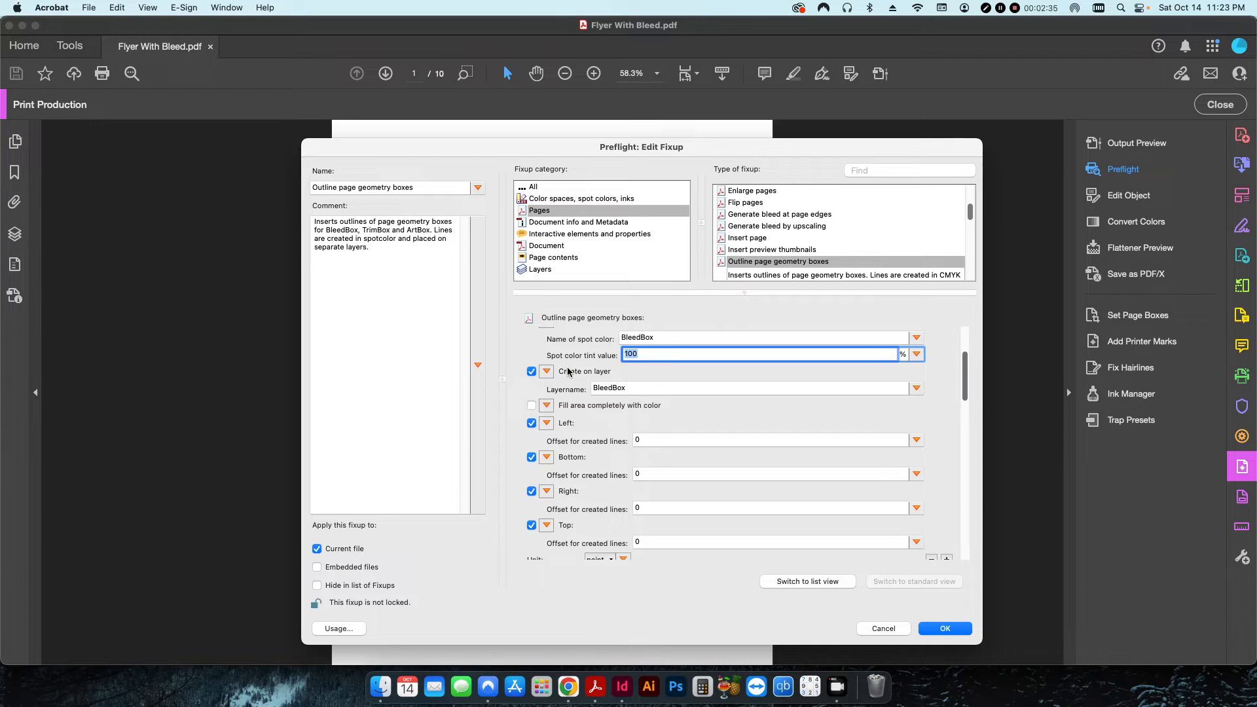
pyautogui.click(621, 386)
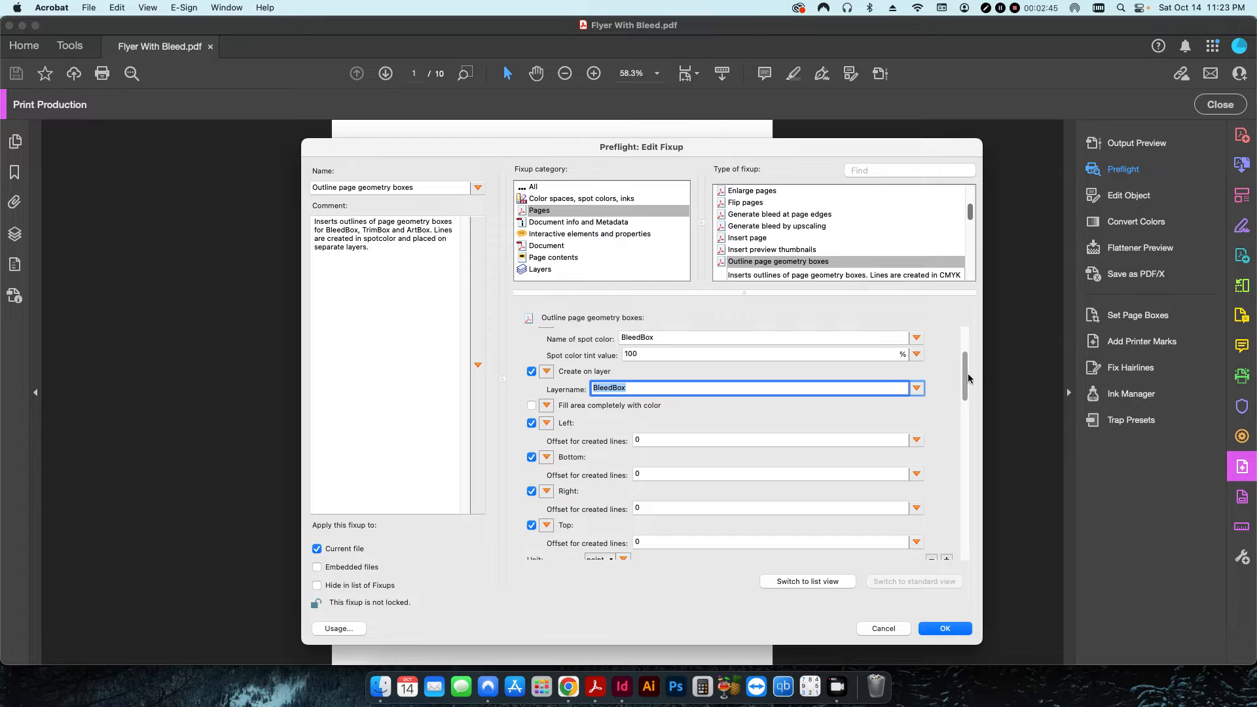
pyautogui.moveTo(965, 366); pyautogui.dragTo(965, 381)
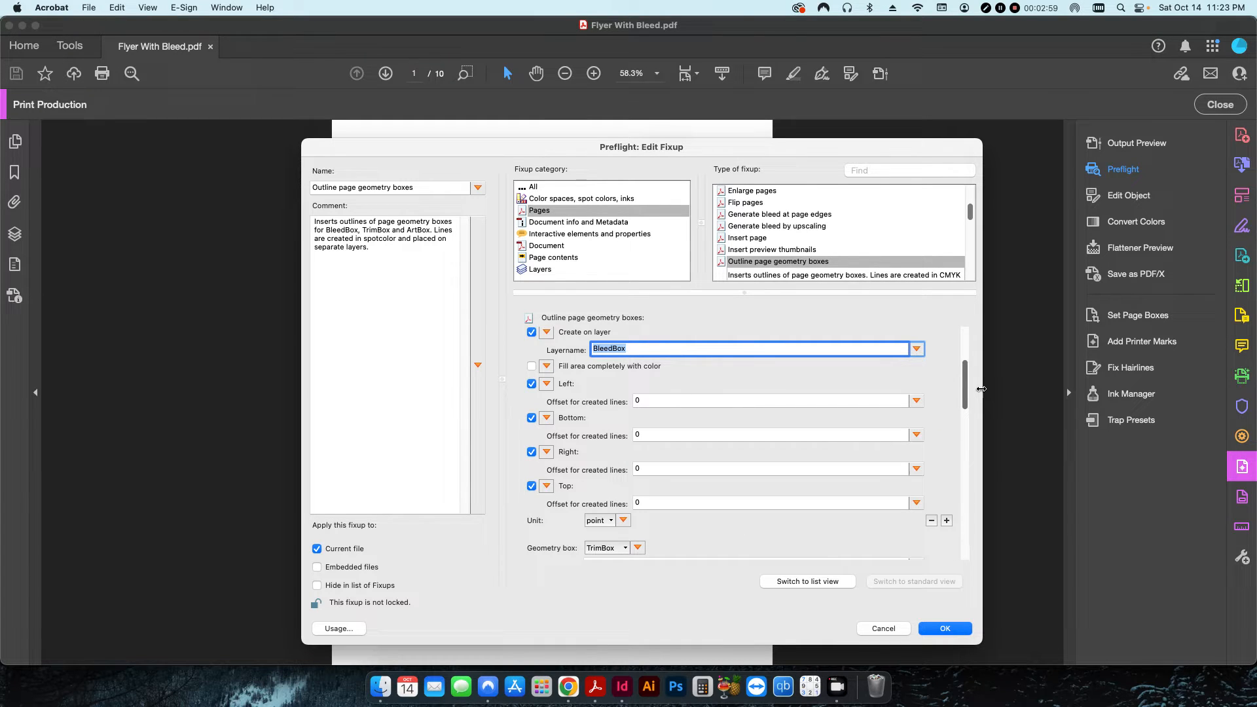
pyautogui.scroll(-3, 967, 383)
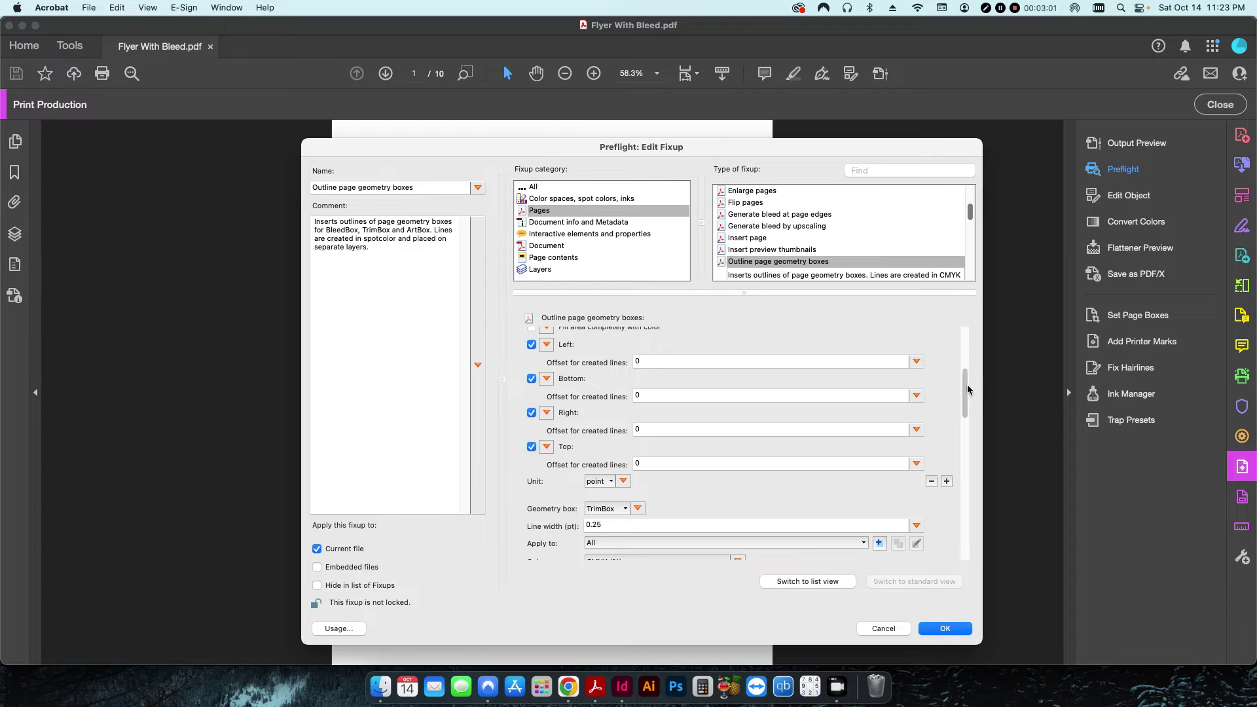
pyautogui.click(598, 482)
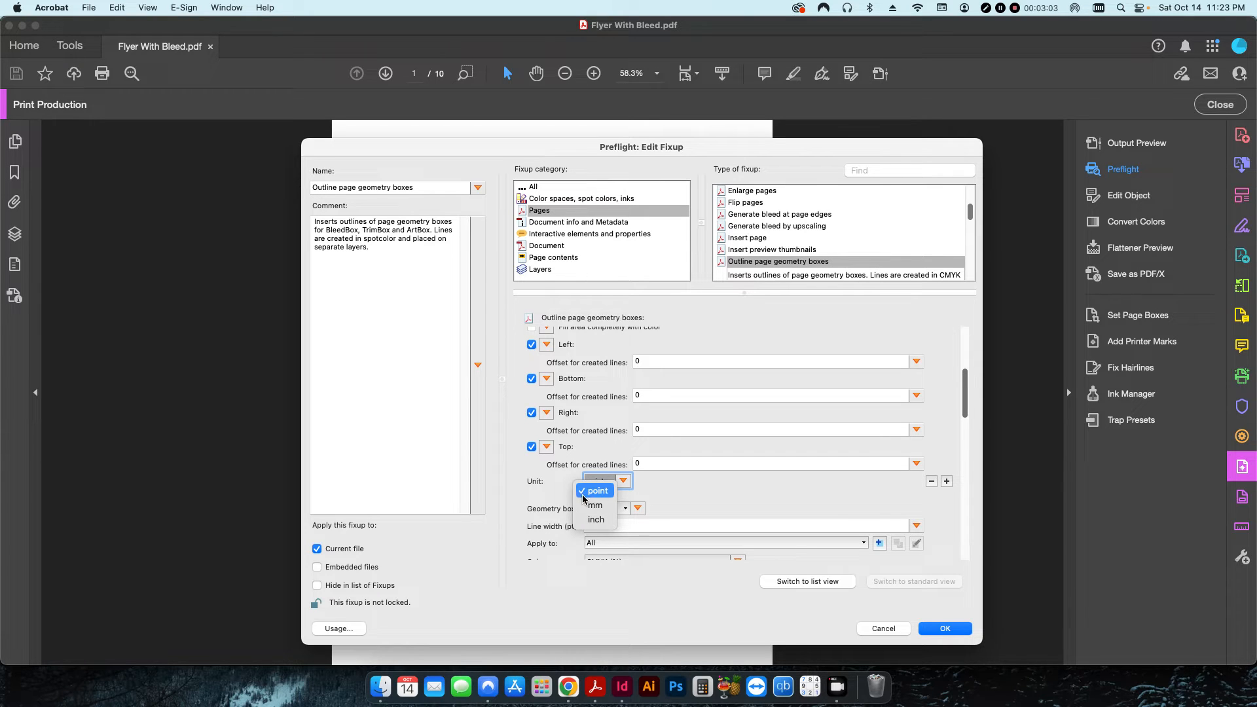
pyautogui.press('Escape')
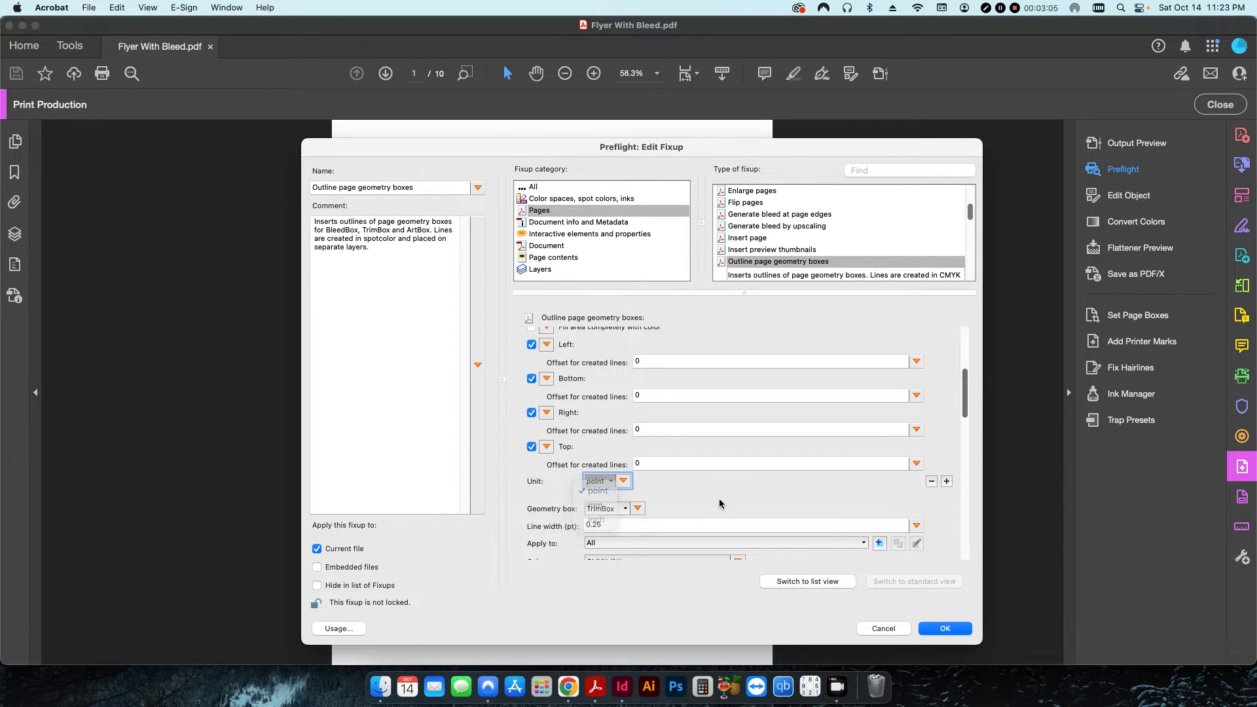
pyautogui.scroll(5, 958, 422)
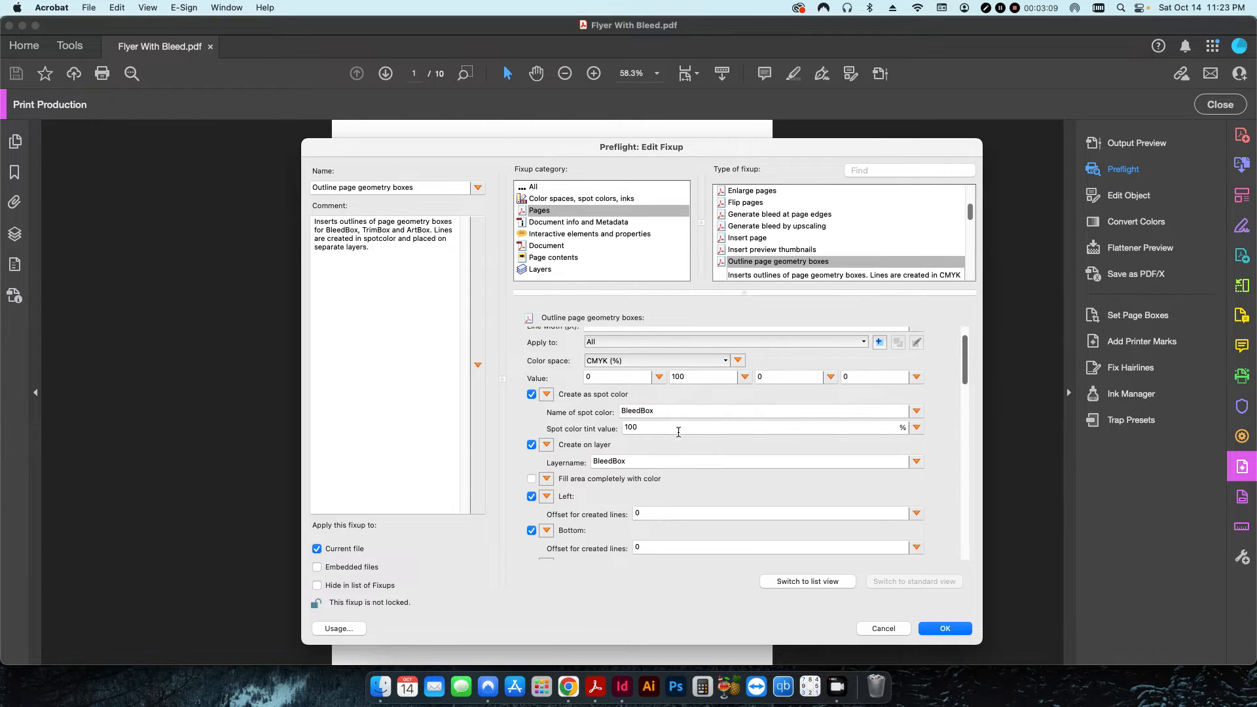
pyautogui.scroll(3, 879, 406)
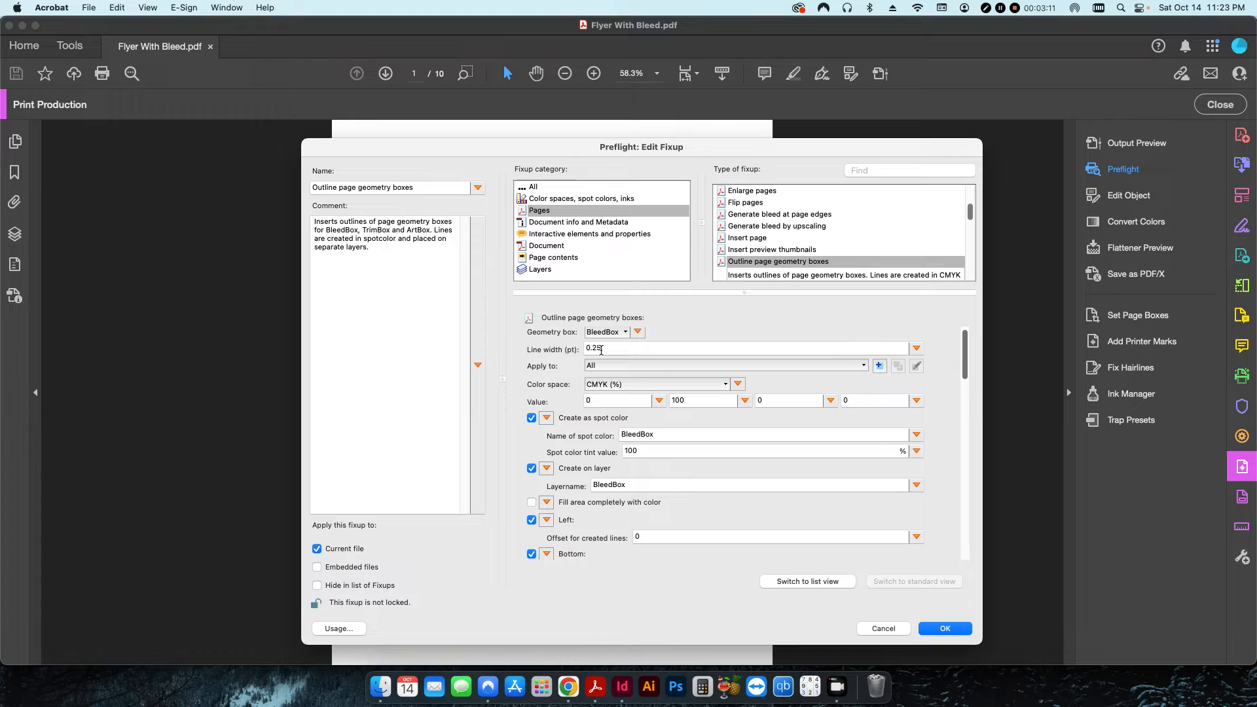
pyautogui.moveTo(966, 354)
pyautogui.mouseDown()
pyautogui.moveTo(963, 434)
pyautogui.moveTo(964, 413)
pyautogui.mouseUp()
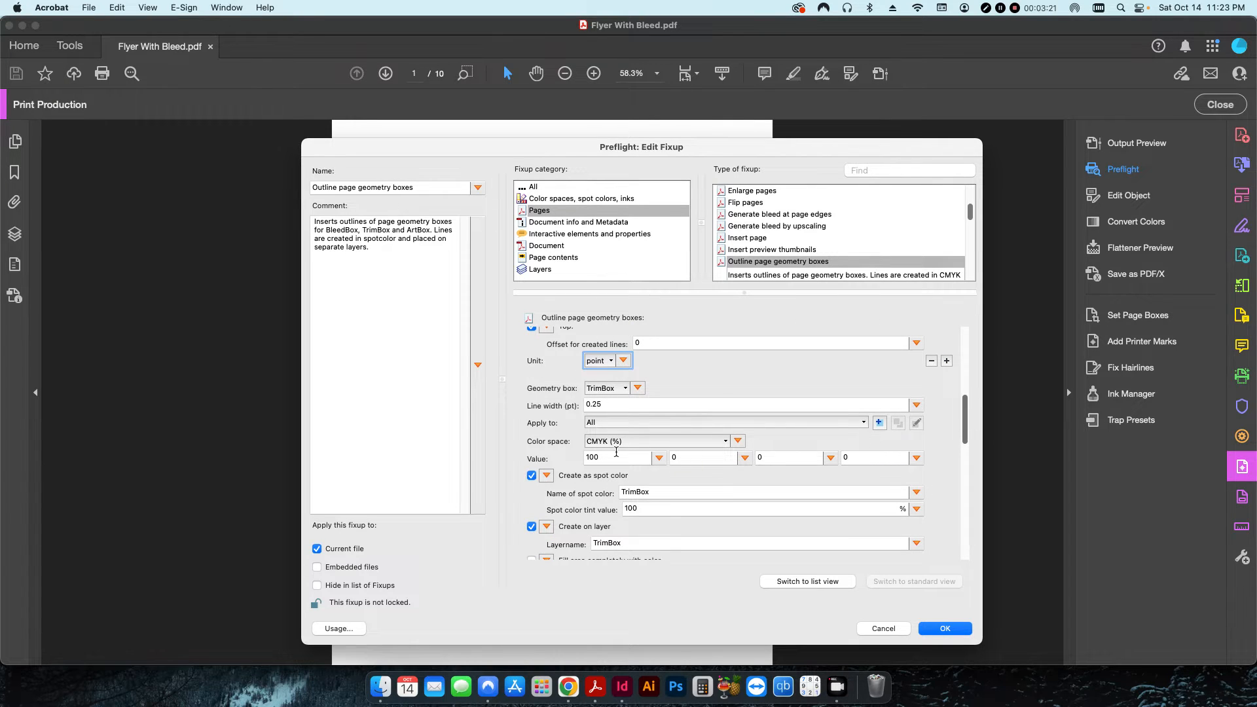
pyautogui.moveTo(963, 421); pyautogui.dragTo(966, 503)
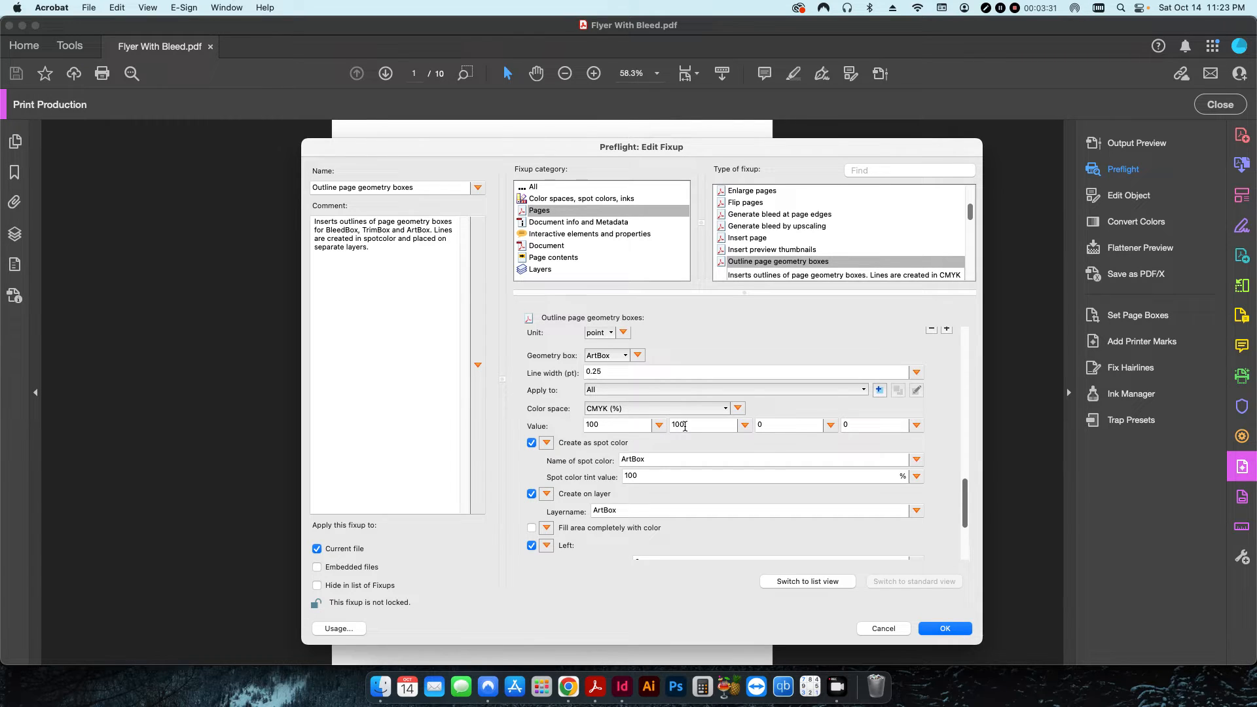
# Run the outline fixup and save the result as Flyer With Bleed_2.pdf.
pyautogui.click(927, 629)
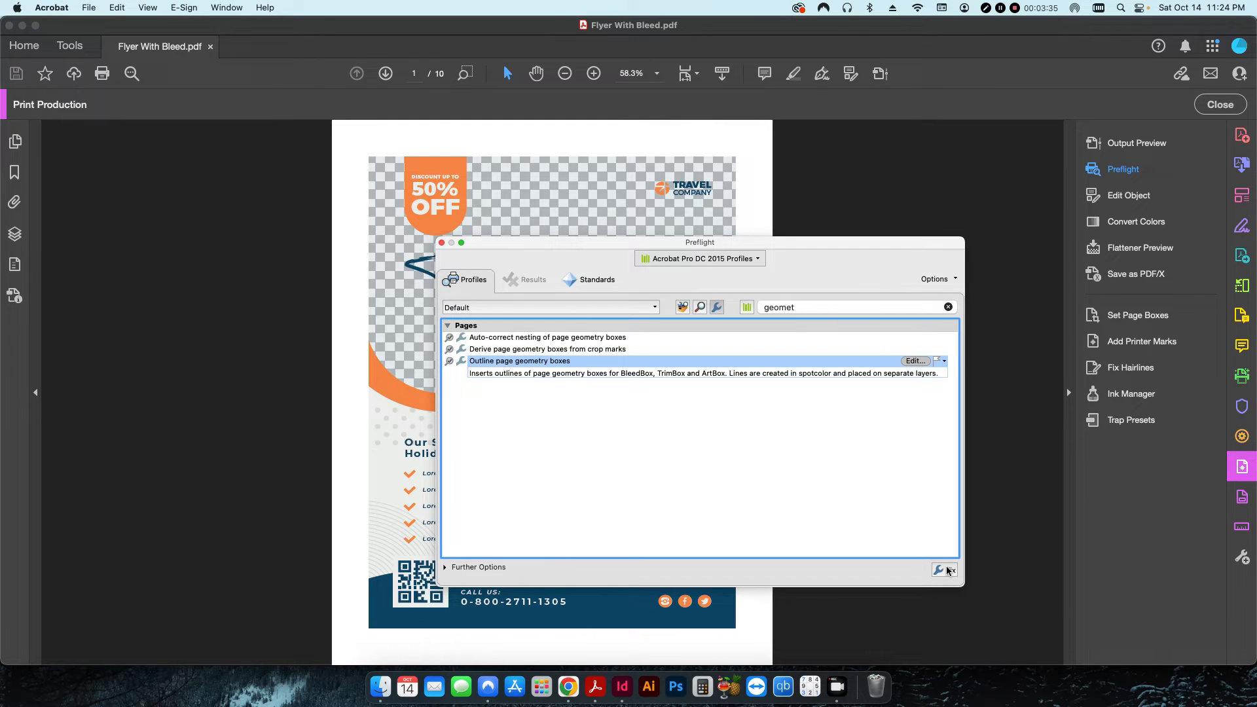
pyautogui.click(950, 571)
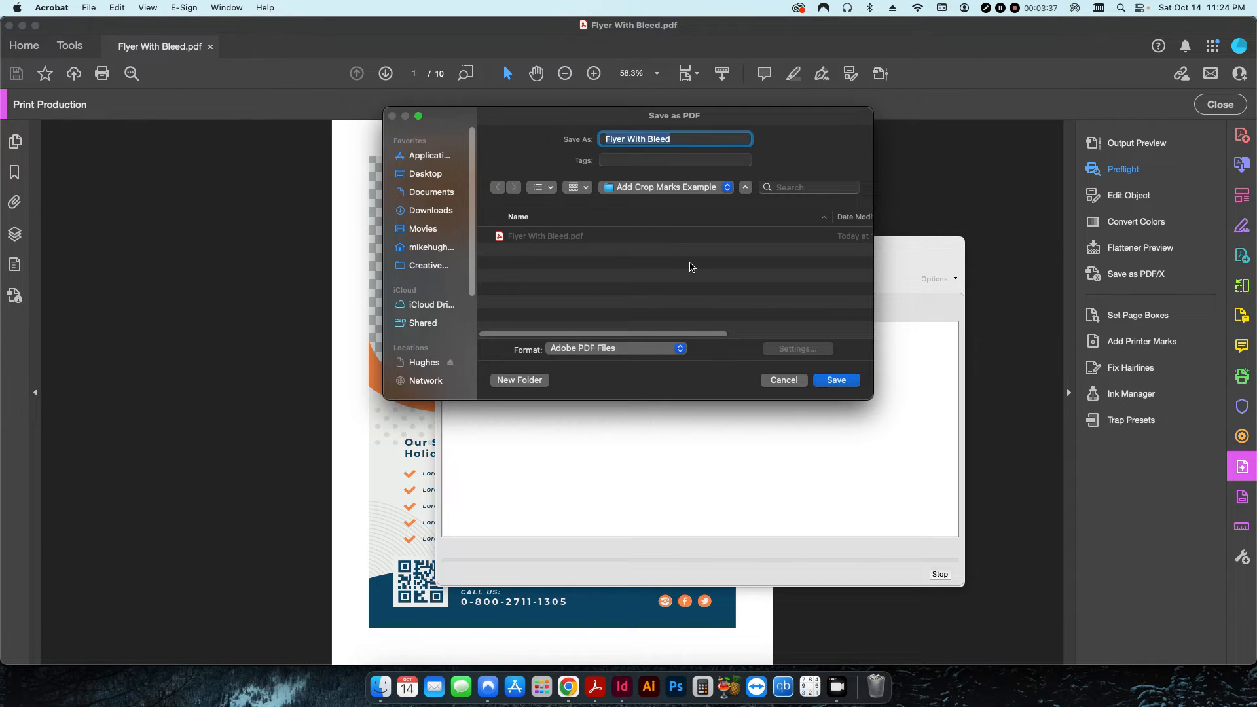
pyautogui.press('Right')
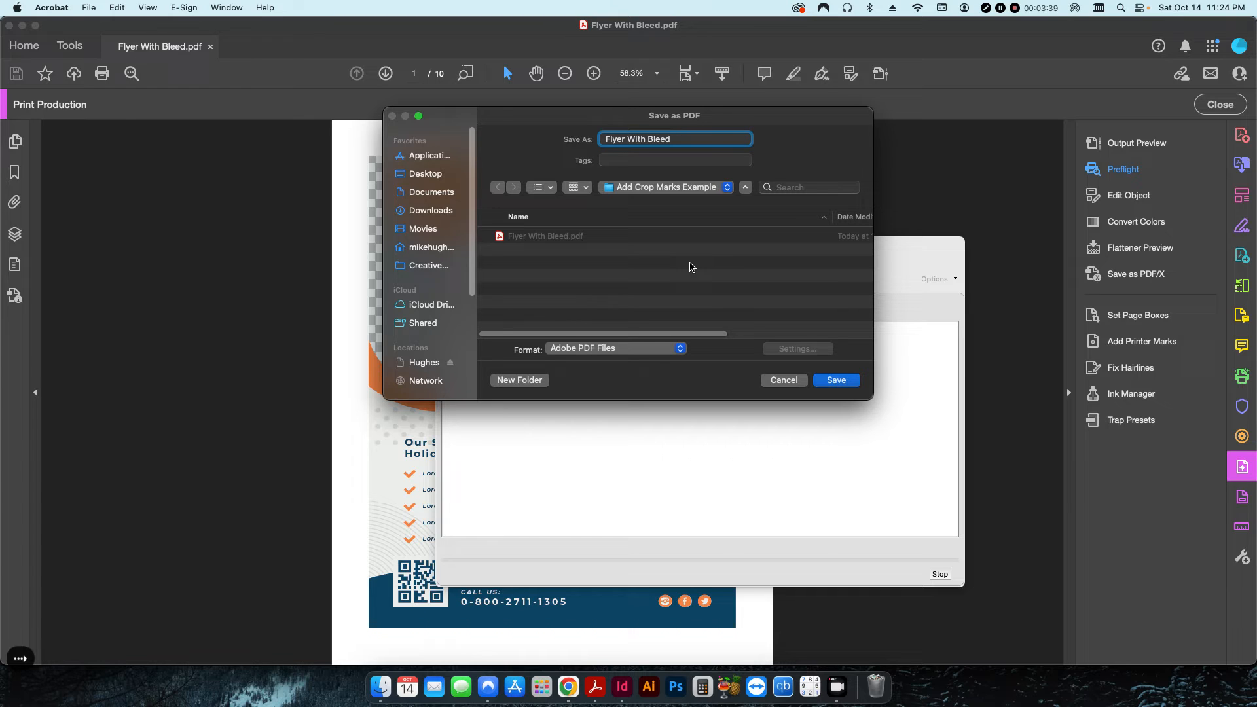
pyautogui.write('_2')
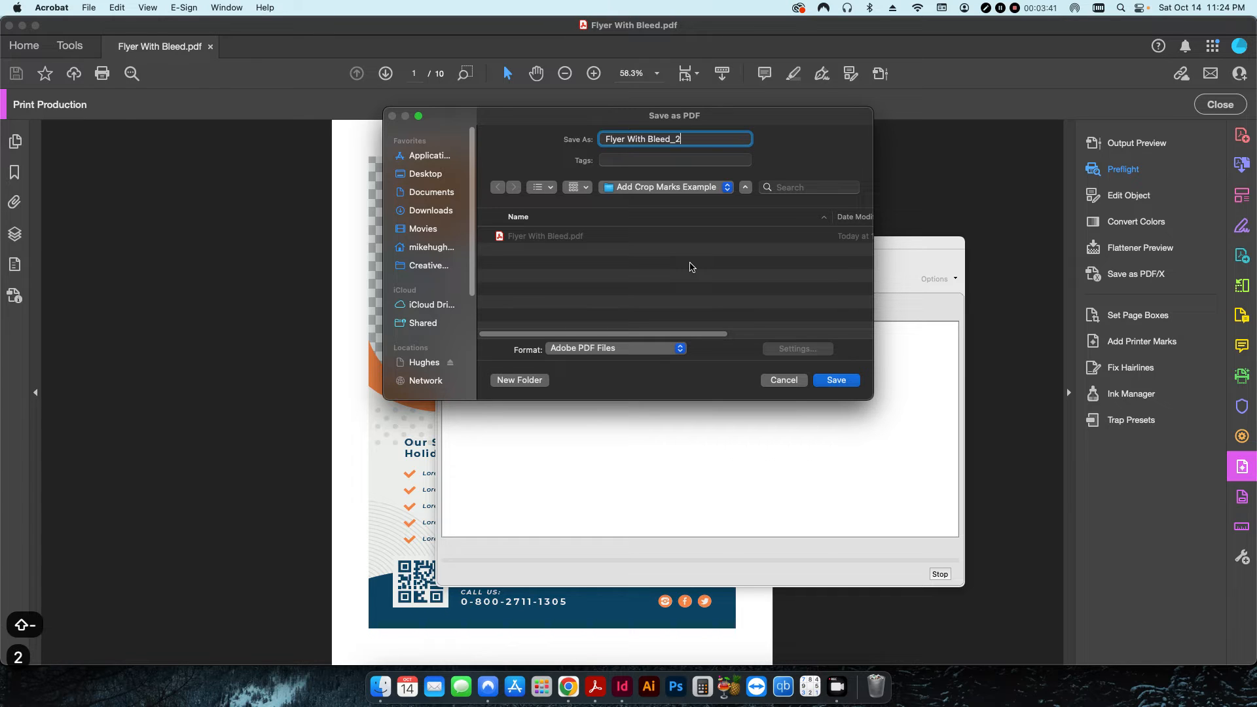
pyautogui.click(831, 379)
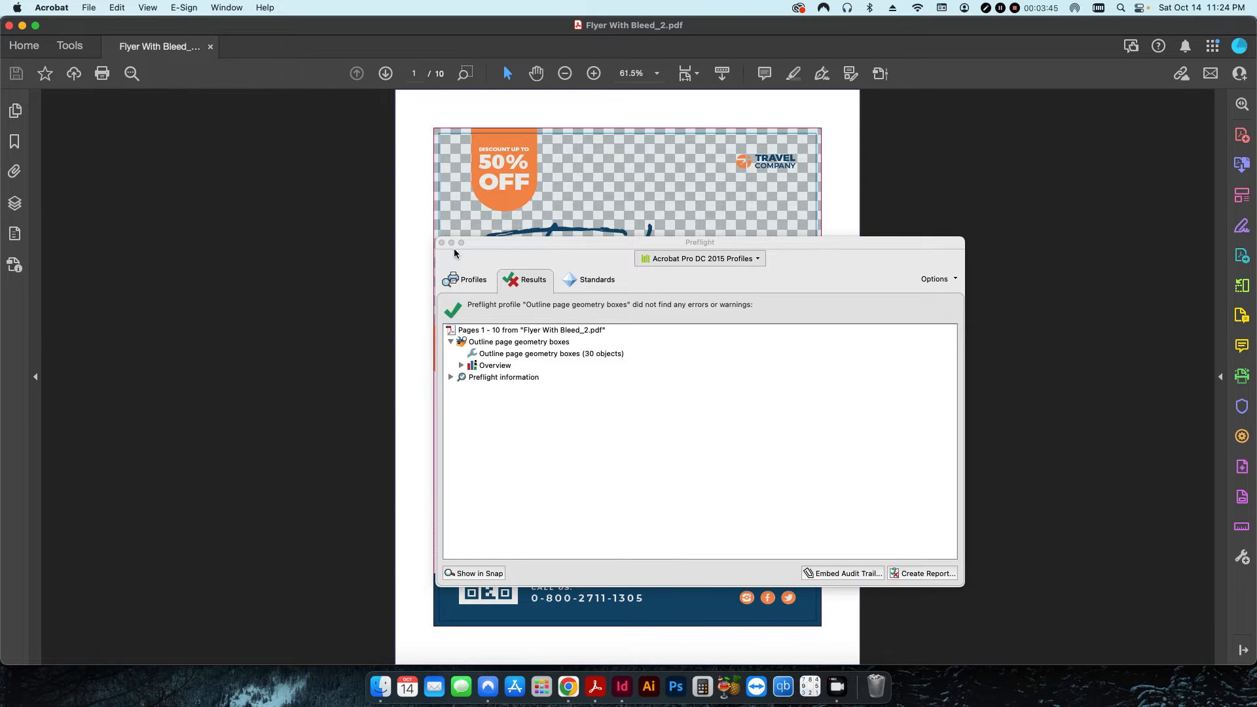
pyautogui.moveTo(531, 238); pyautogui.dragTo(959, 250)
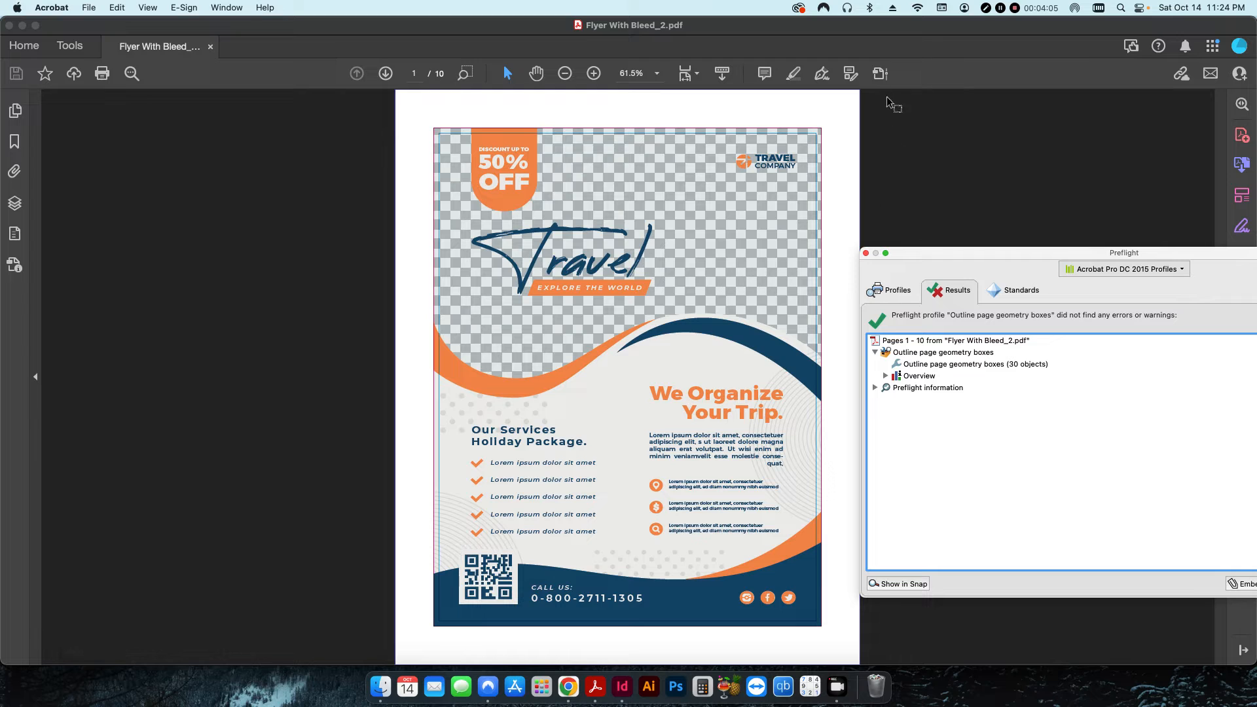
# In Output Preview, toggle the BleedBox, TrimBox and ArtBox spot plates off and on to check each outline.
pyautogui.click(880, 74)
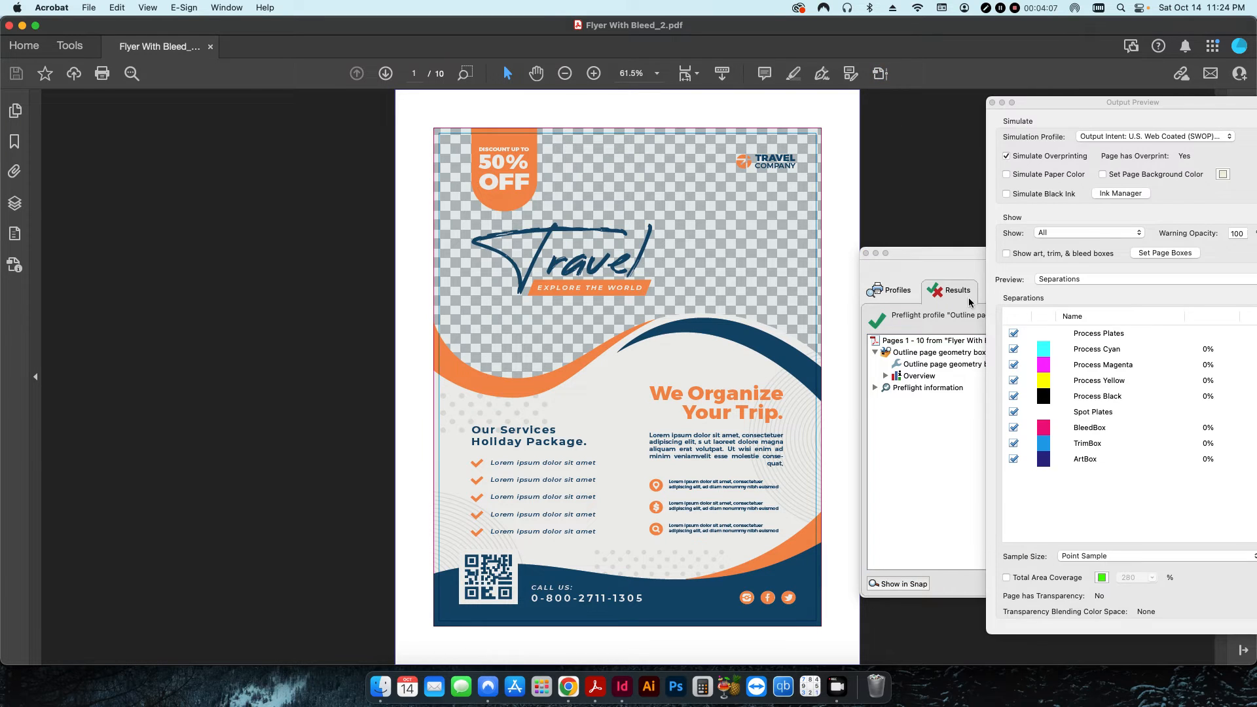
pyautogui.moveTo(1098, 103); pyautogui.dragTo(984, 115)
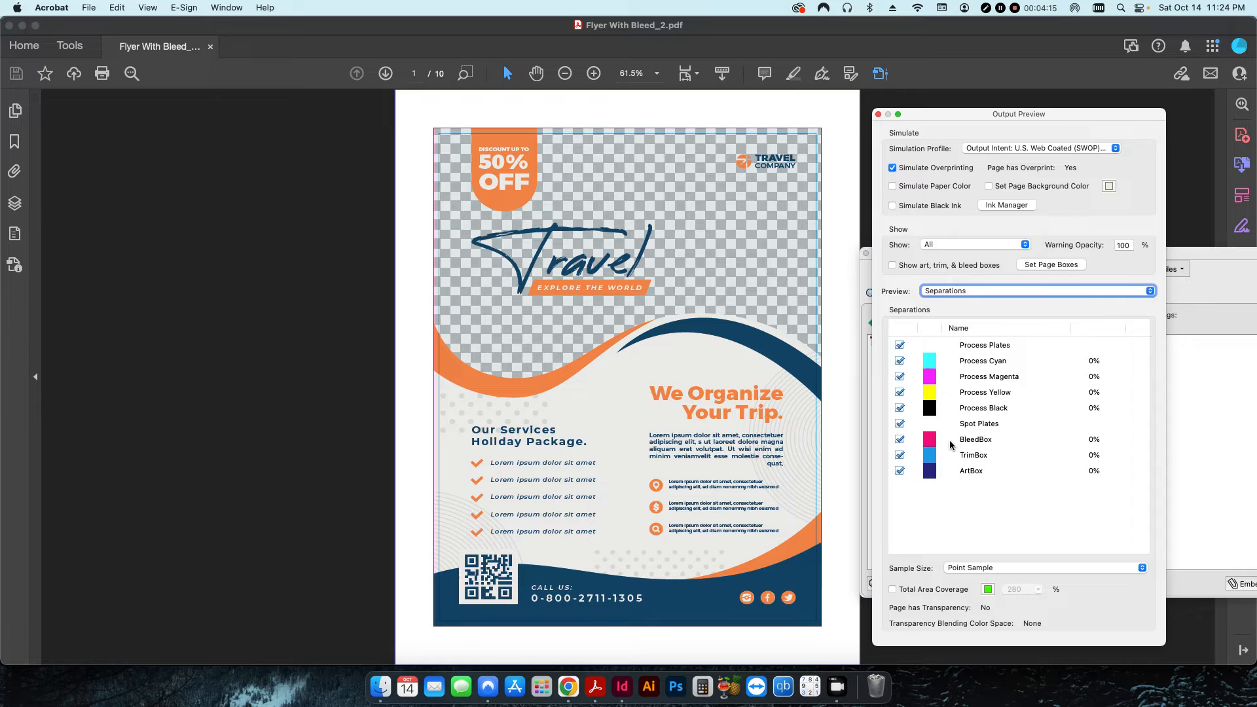
pyautogui.click(900, 442)
pyautogui.click(900, 441)
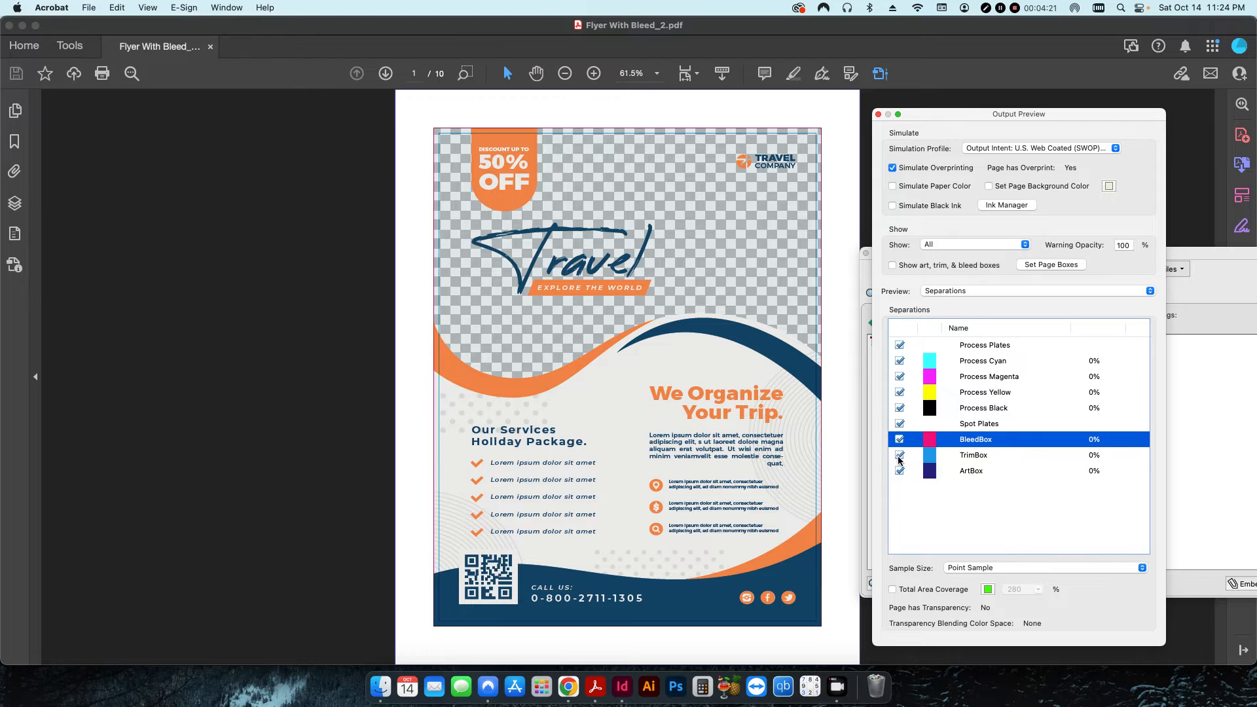
pyautogui.click(899, 456)
pyautogui.click(901, 471)
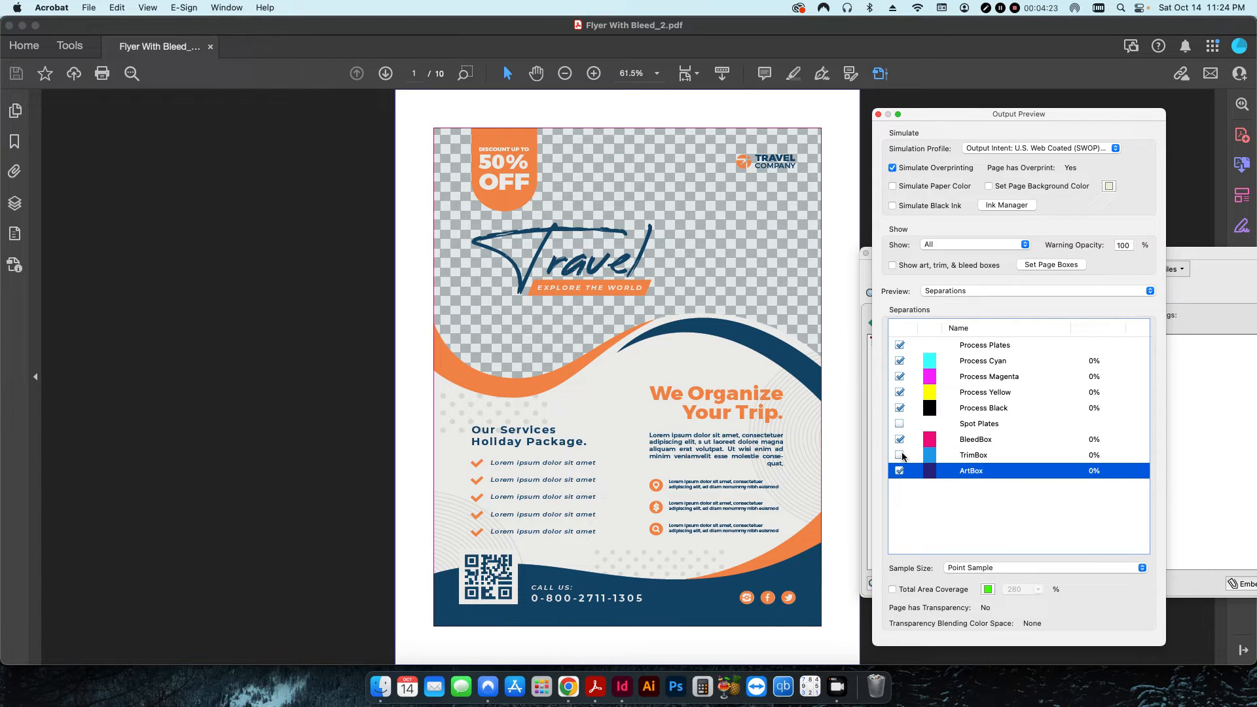
pyautogui.click(899, 456)
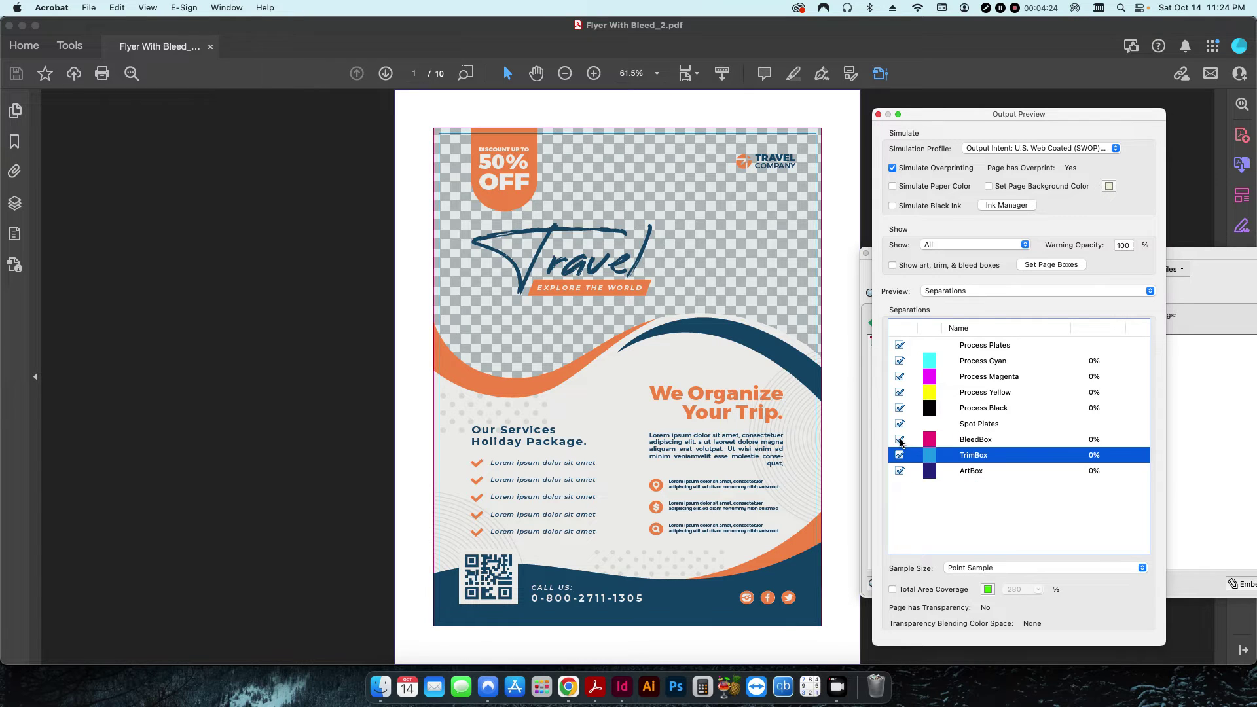
# Show the Layers panel and toggle the BleedBox, TrimBox and ArtBox layers to check their outlines.
pyautogui.click(15, 204)
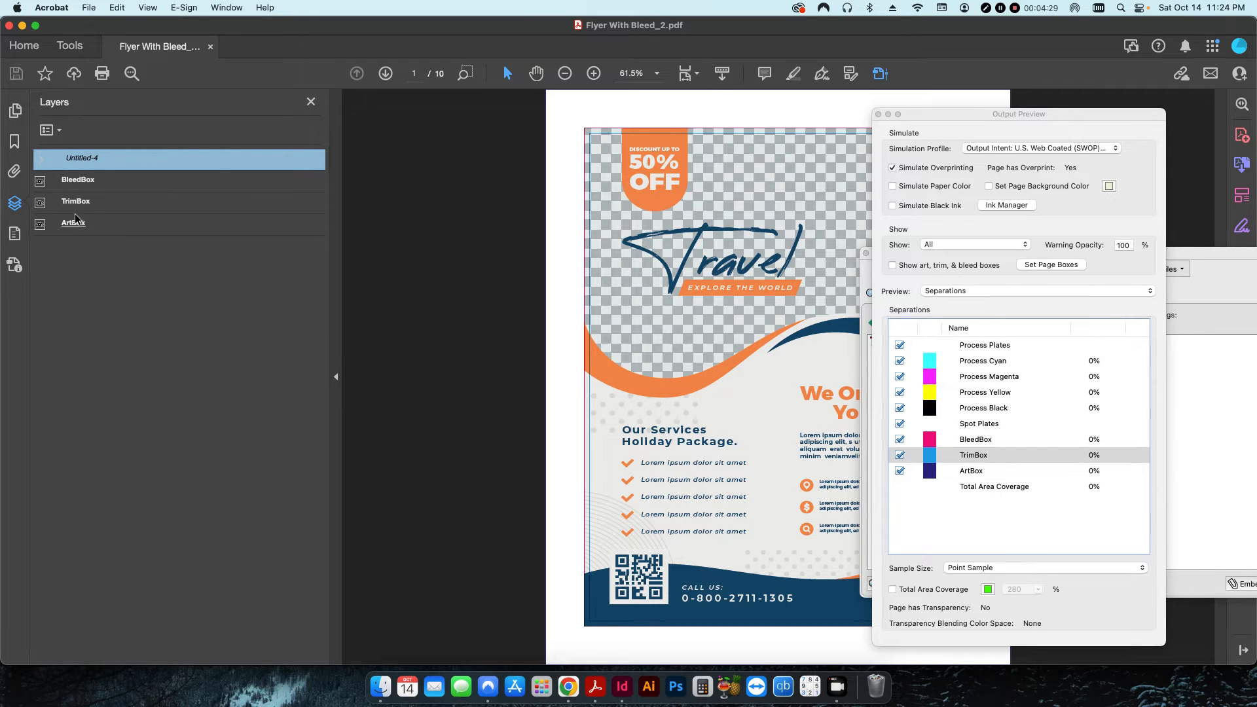
pyautogui.click(41, 181)
pyautogui.click(40, 182)
pyautogui.click(40, 203)
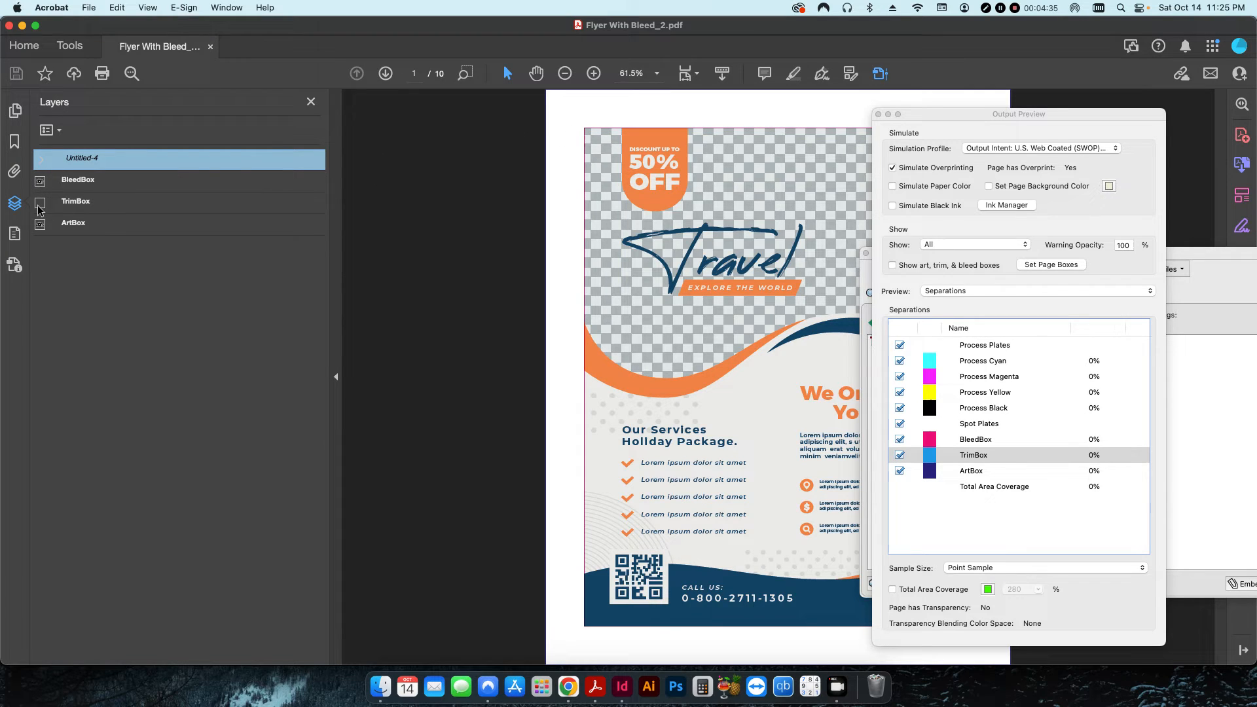
pyautogui.click(40, 225)
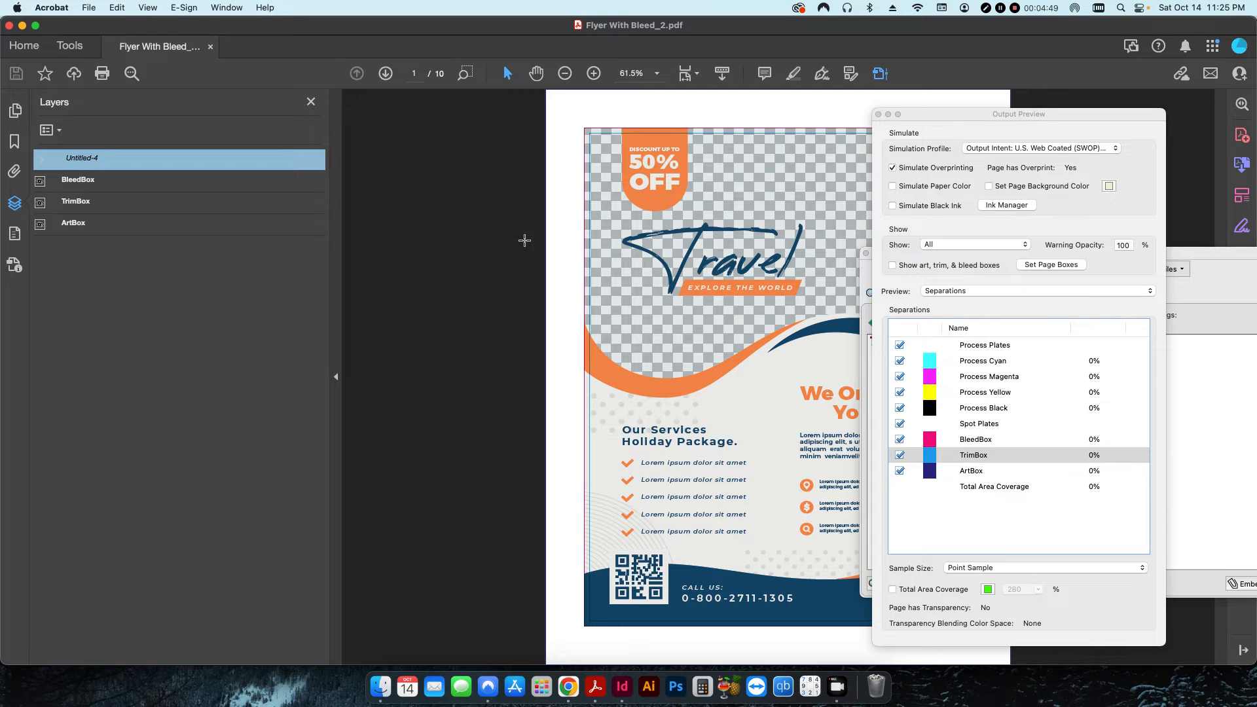
# Hide all three outline layers, then turn BleedBox, TrimBox and ArtBox back on.
pyautogui.rightClick(67, 203)
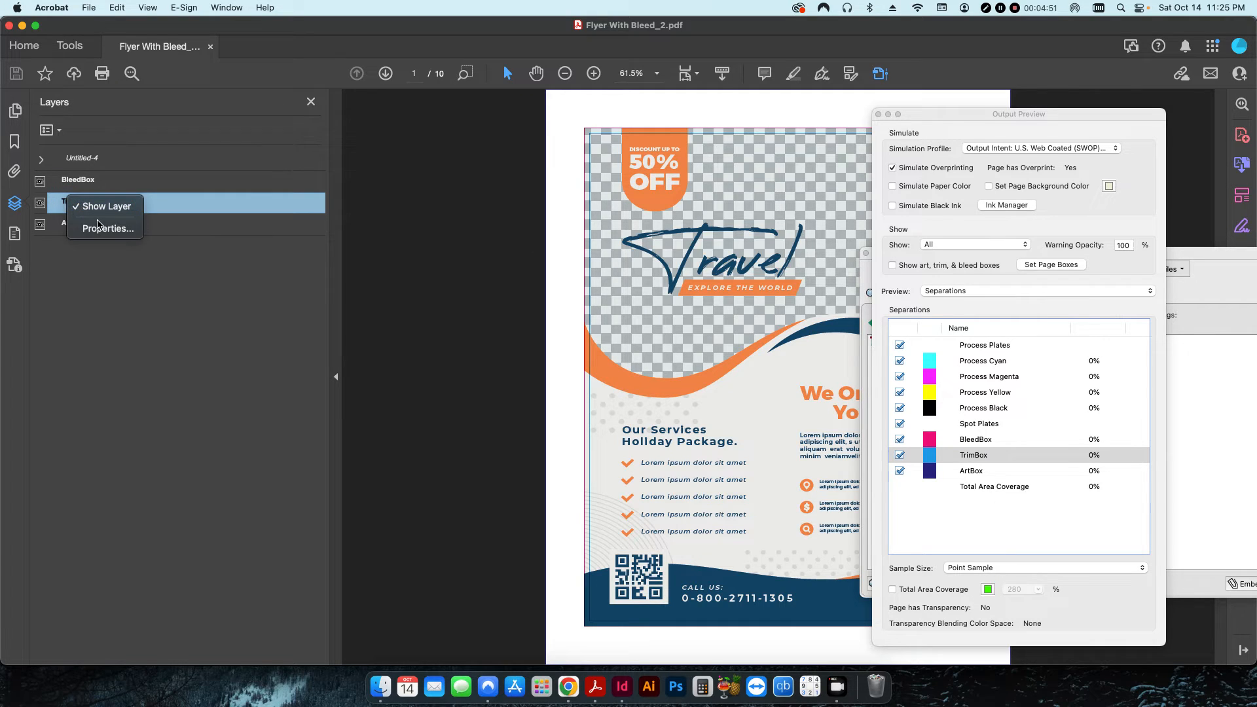
pyautogui.click(98, 226)
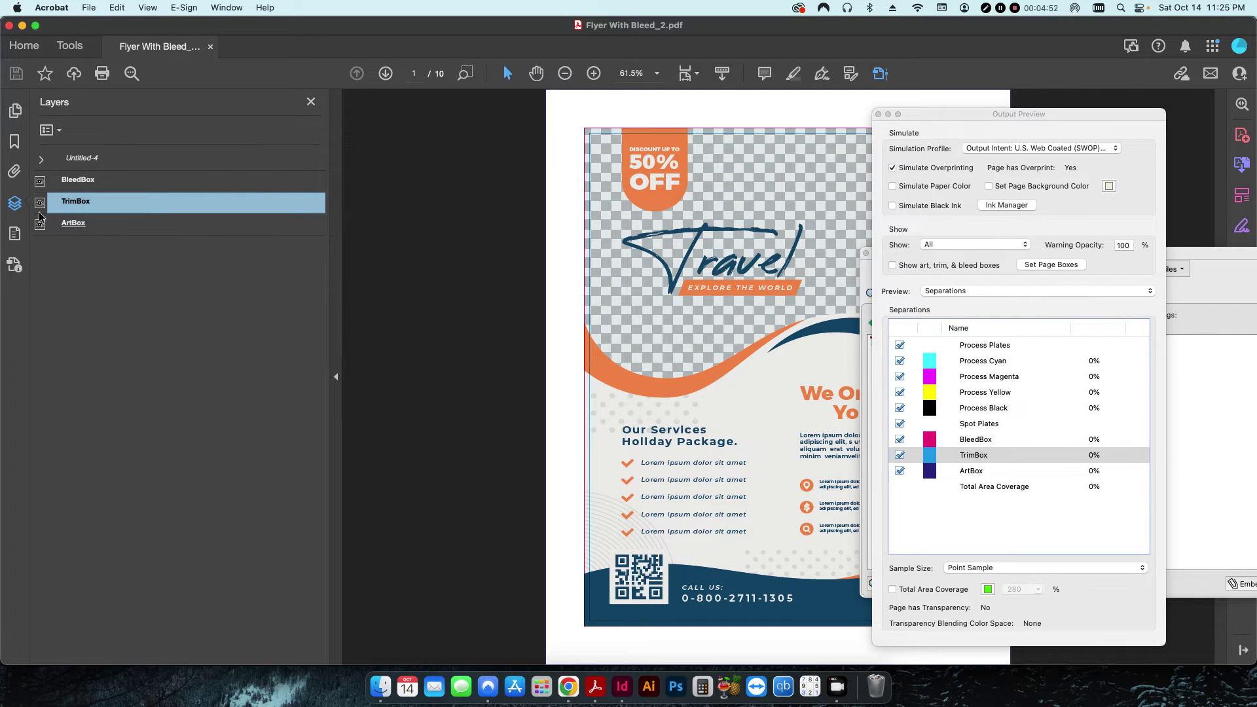
pyautogui.click(40, 180)
pyautogui.click(73, 223)
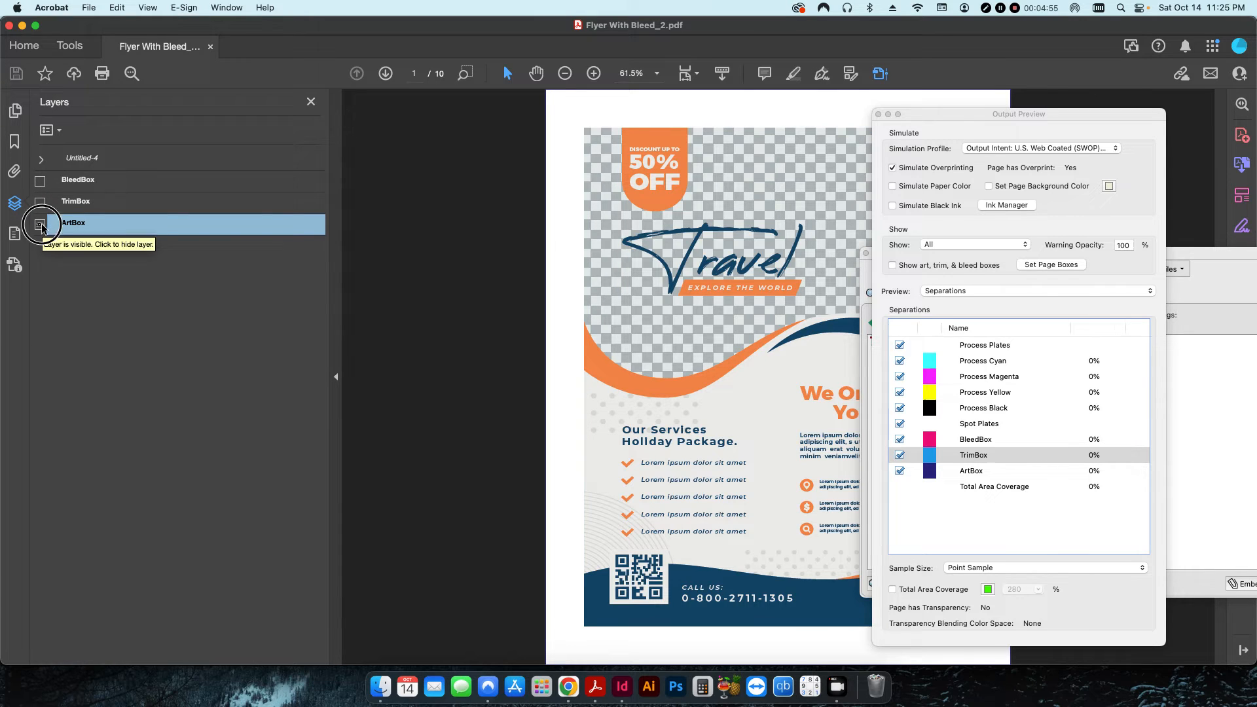
pyautogui.click(41, 223)
pyautogui.click(41, 201)
pyautogui.click(40, 179)
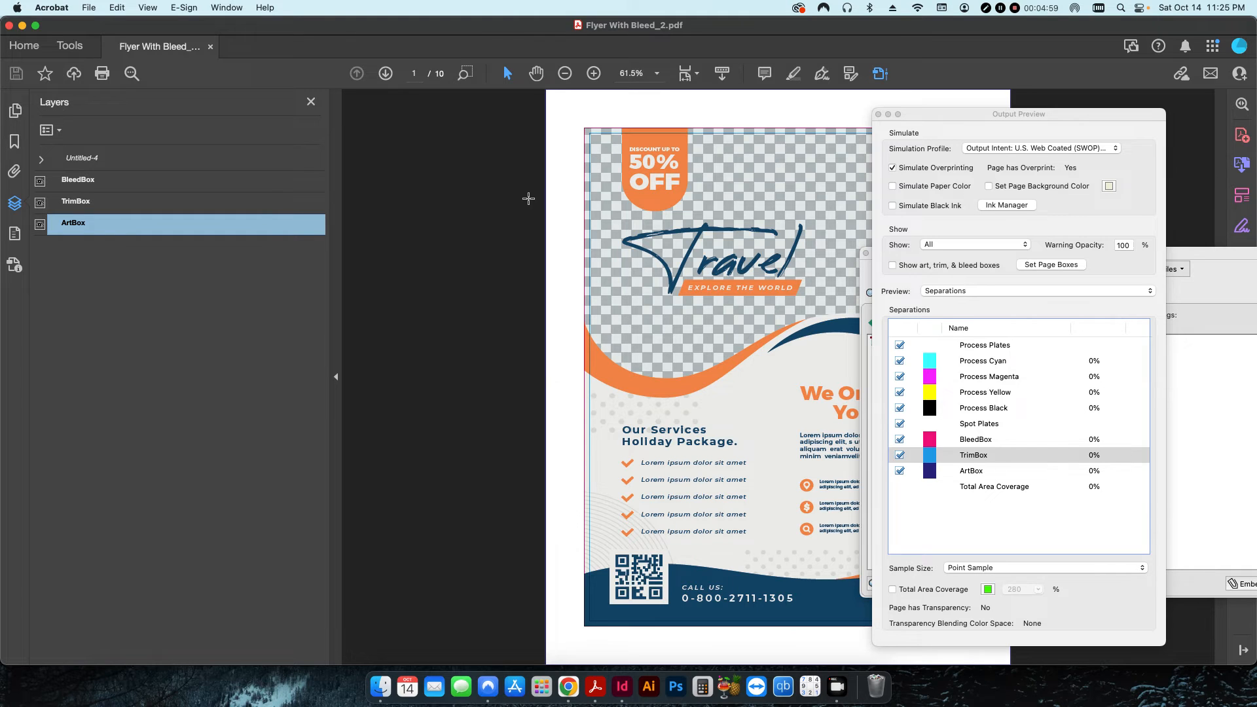
# Set the TrimBox layer's properties so it never prints.
pyautogui.rightClick(69, 204)
pyautogui.click(108, 228)
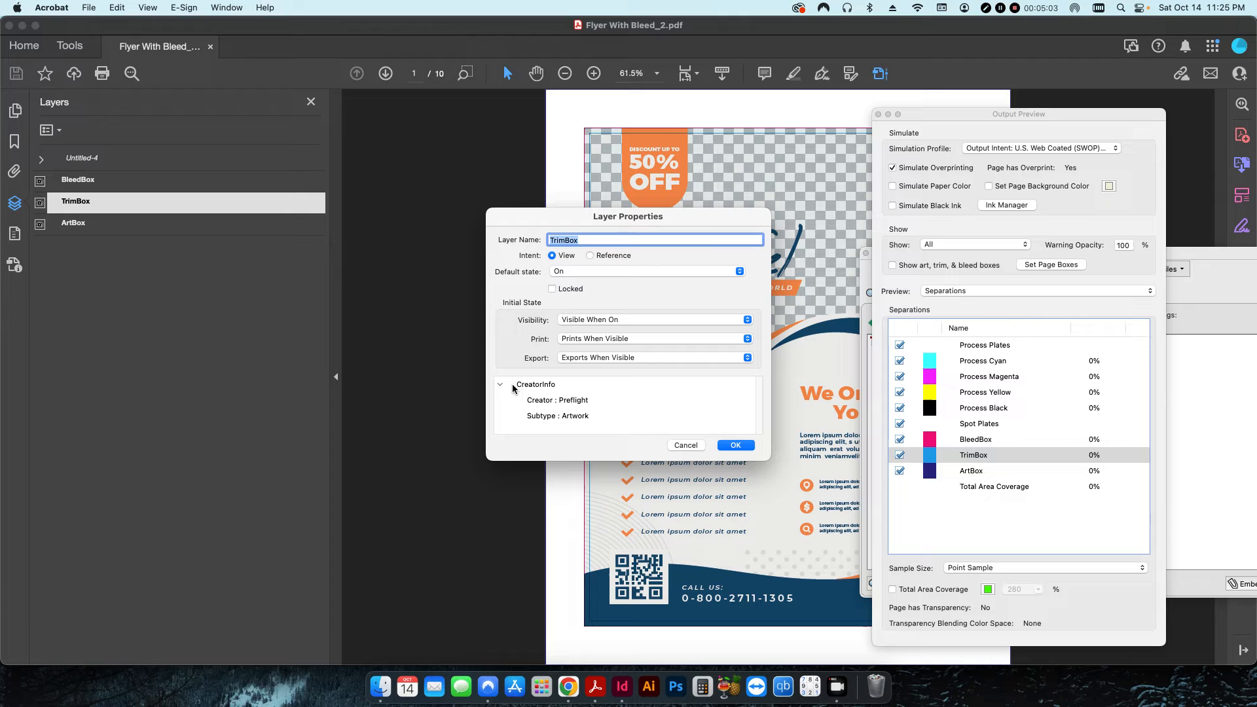
pyautogui.click(583, 339)
pyautogui.click(583, 352)
pyautogui.click(736, 444)
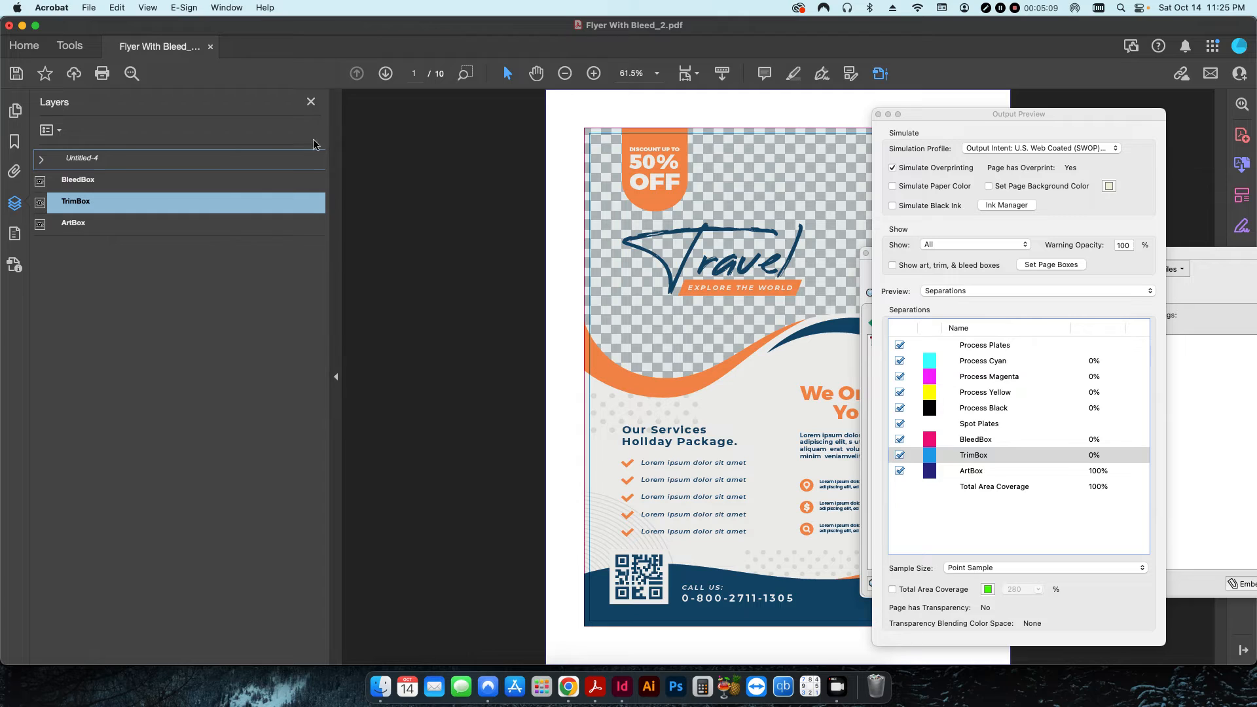
# Review the File > Print settings for the flyer and cancel without printing.
pyautogui.click(90, 9)
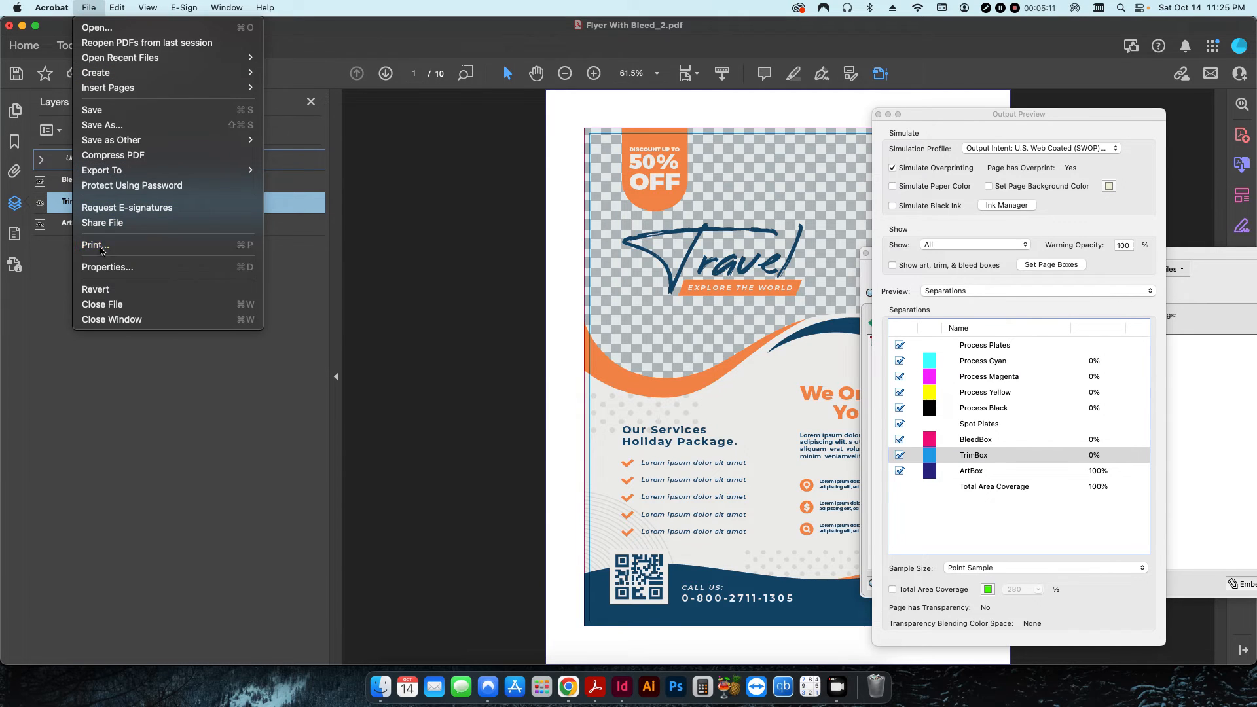
pyautogui.click(108, 250)
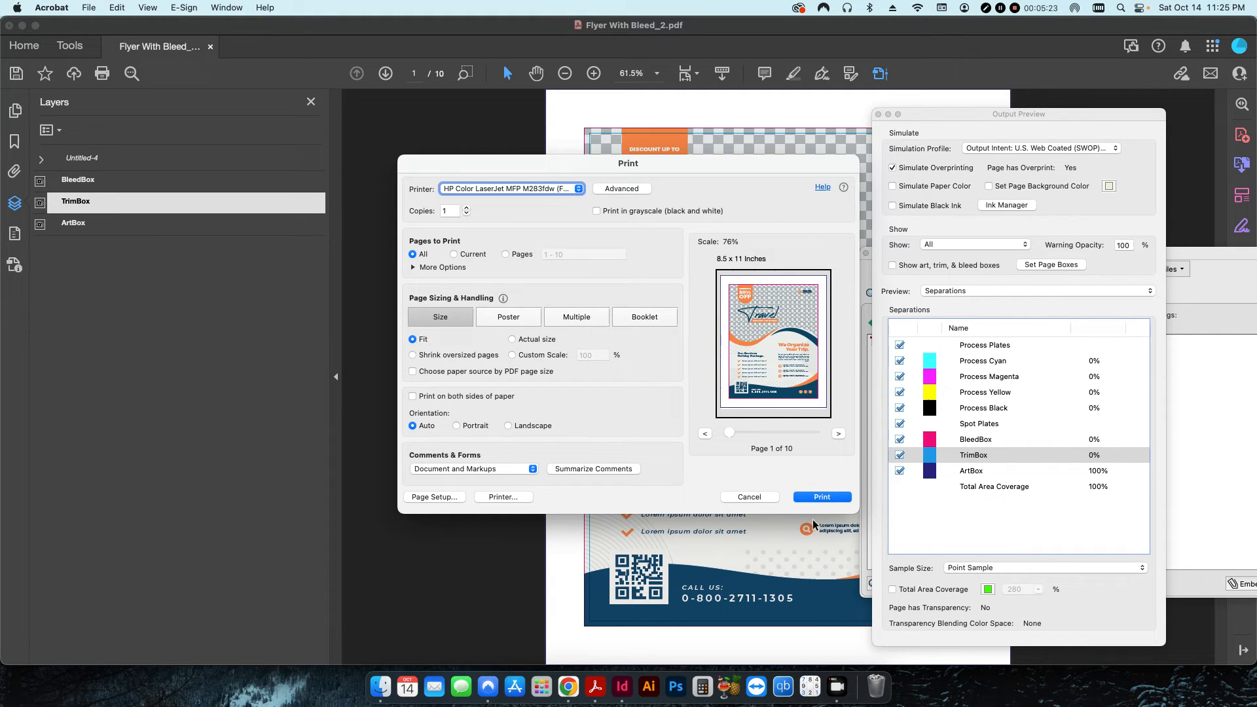
pyautogui.click(749, 497)
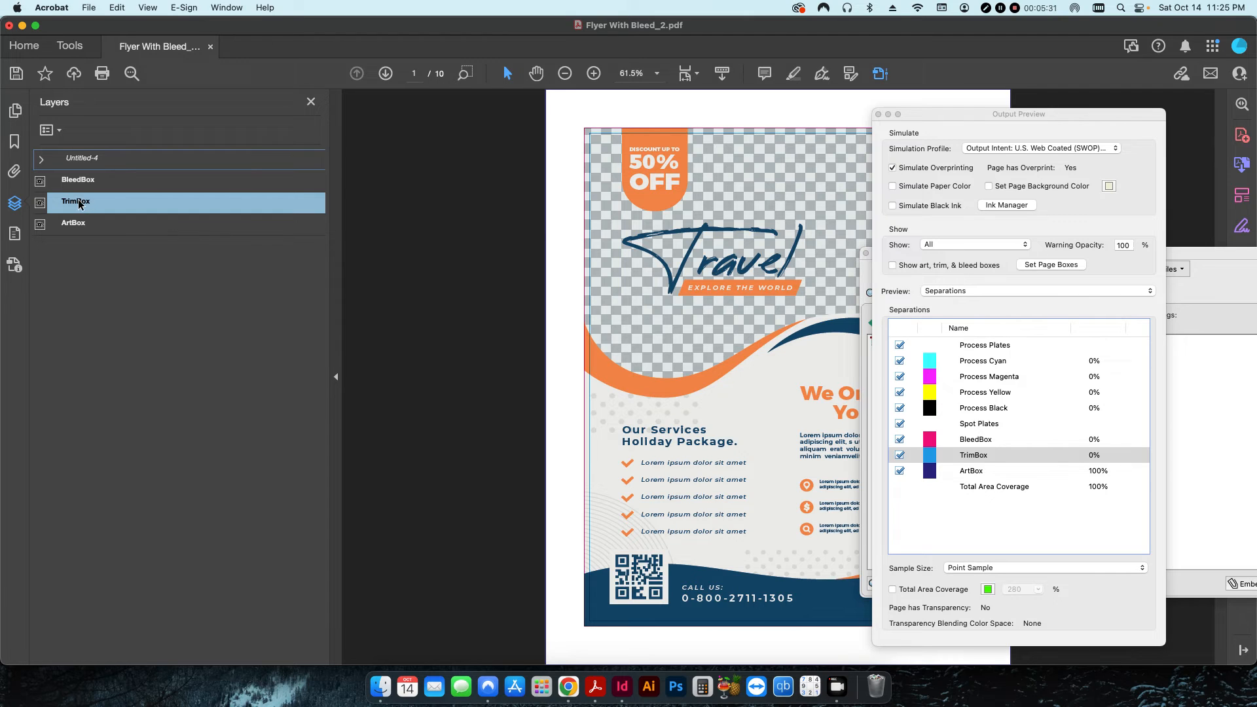
# Close Output Preview, then in Preflight Profiles search 'marks' and select Add crop and bleed marks.
pyautogui.click(879, 115)
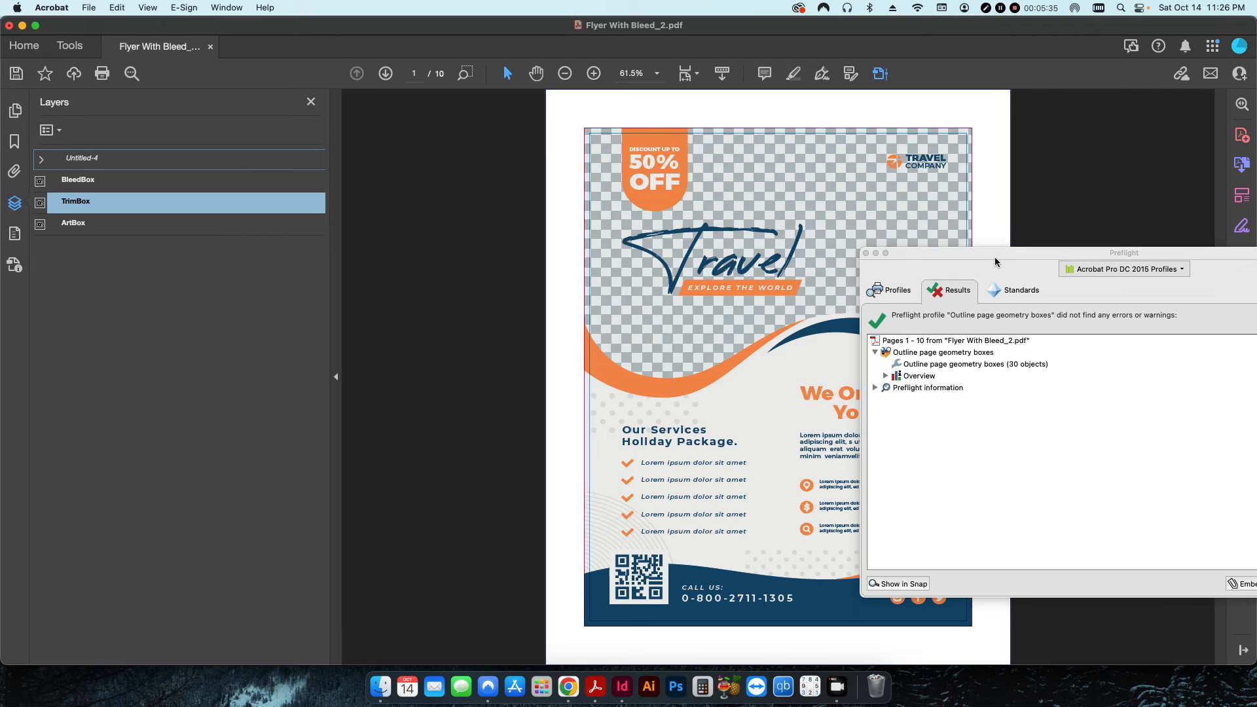
pyautogui.moveTo(928, 257); pyautogui.dragTo(196, 239)
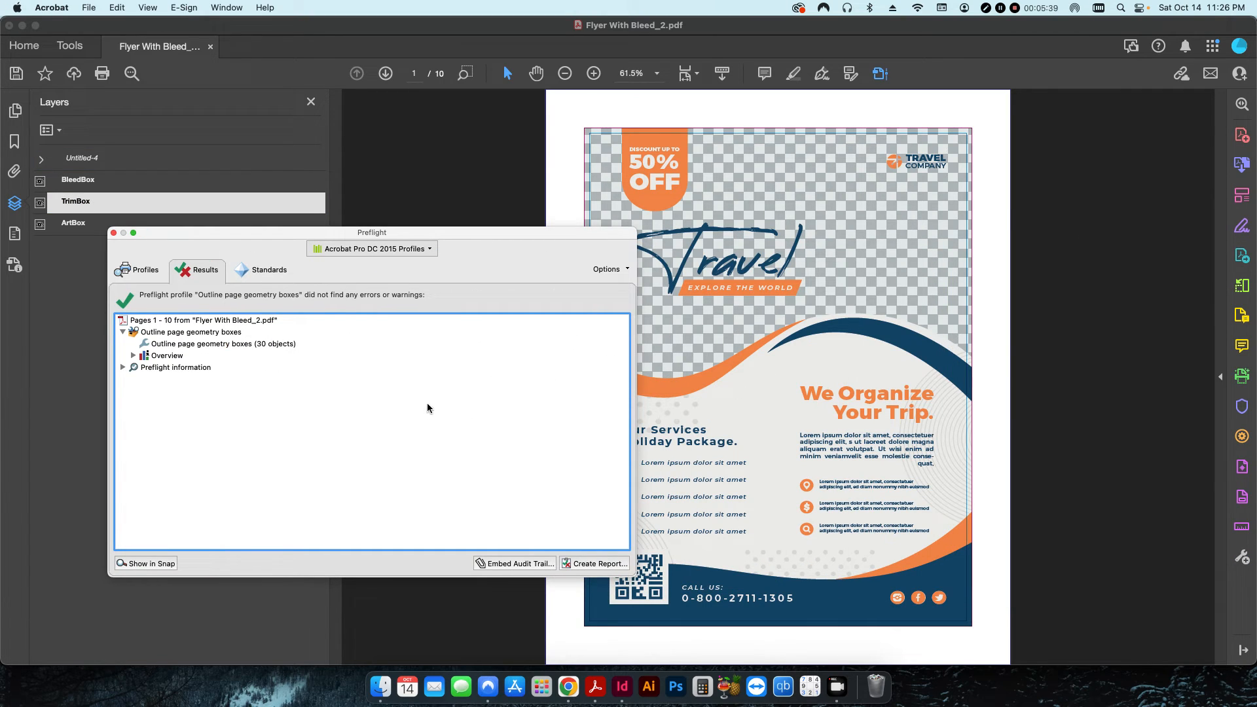
pyautogui.click(143, 269)
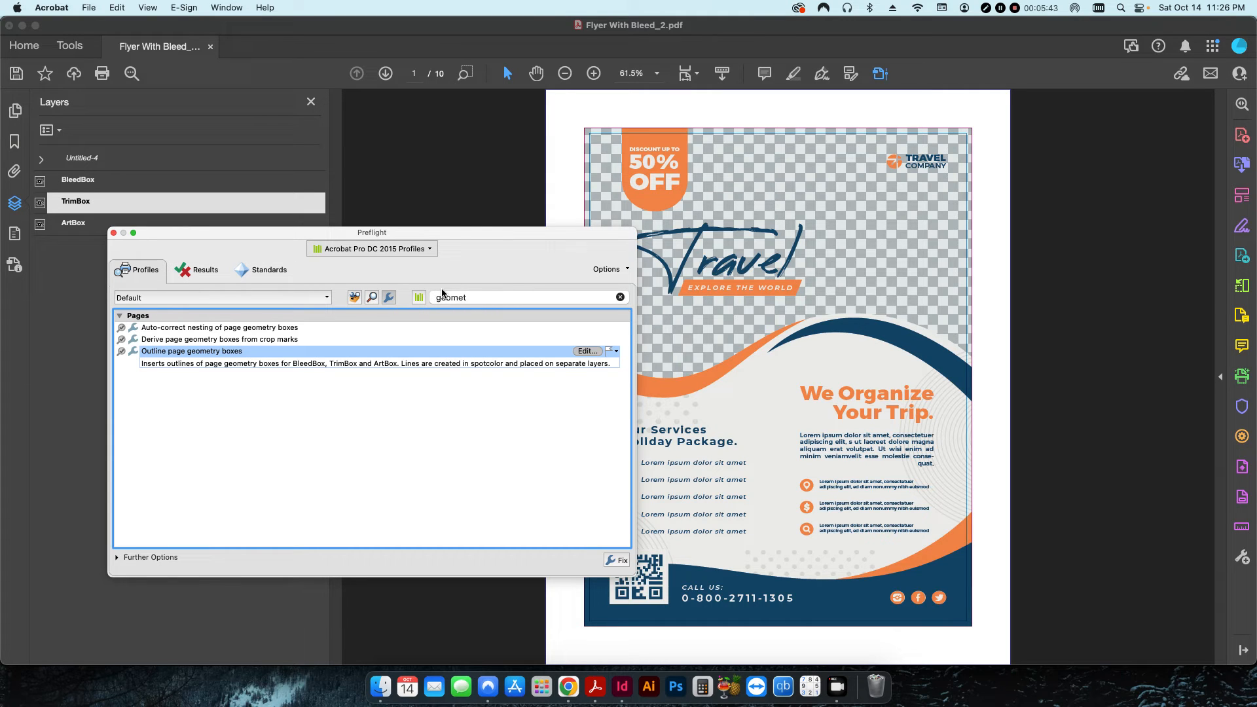
pyautogui.click(620, 297)
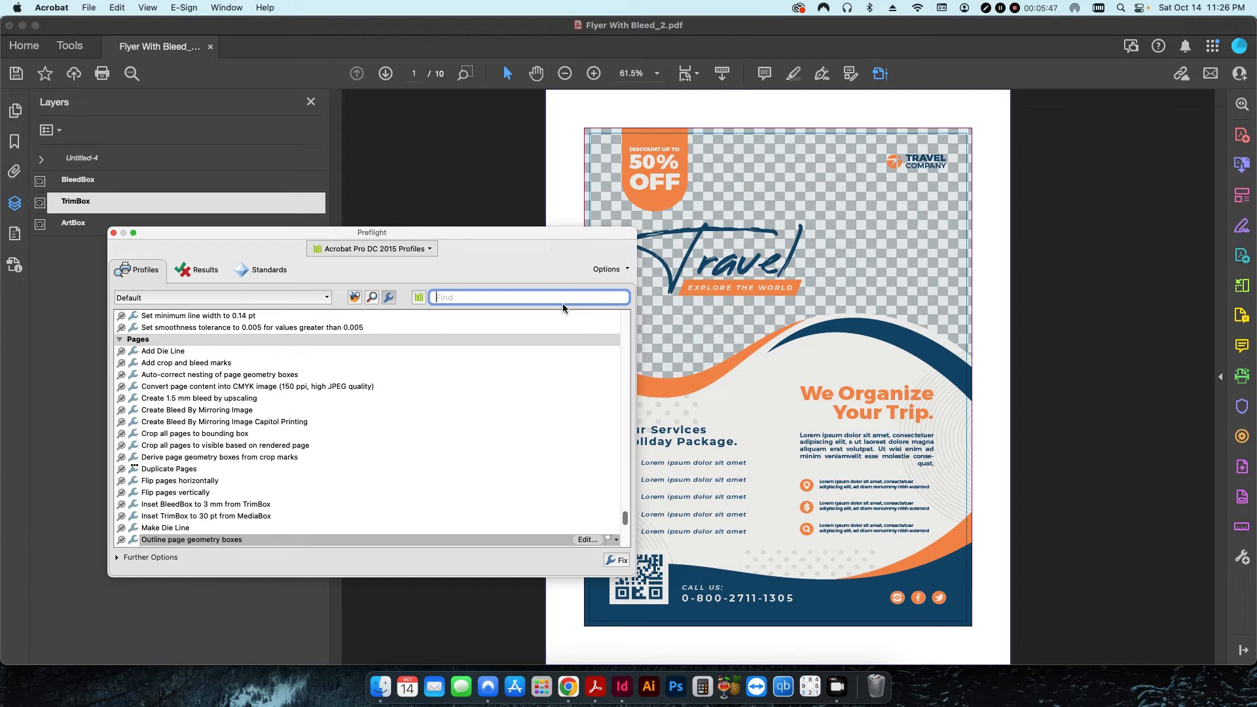
pyautogui.write('marks')
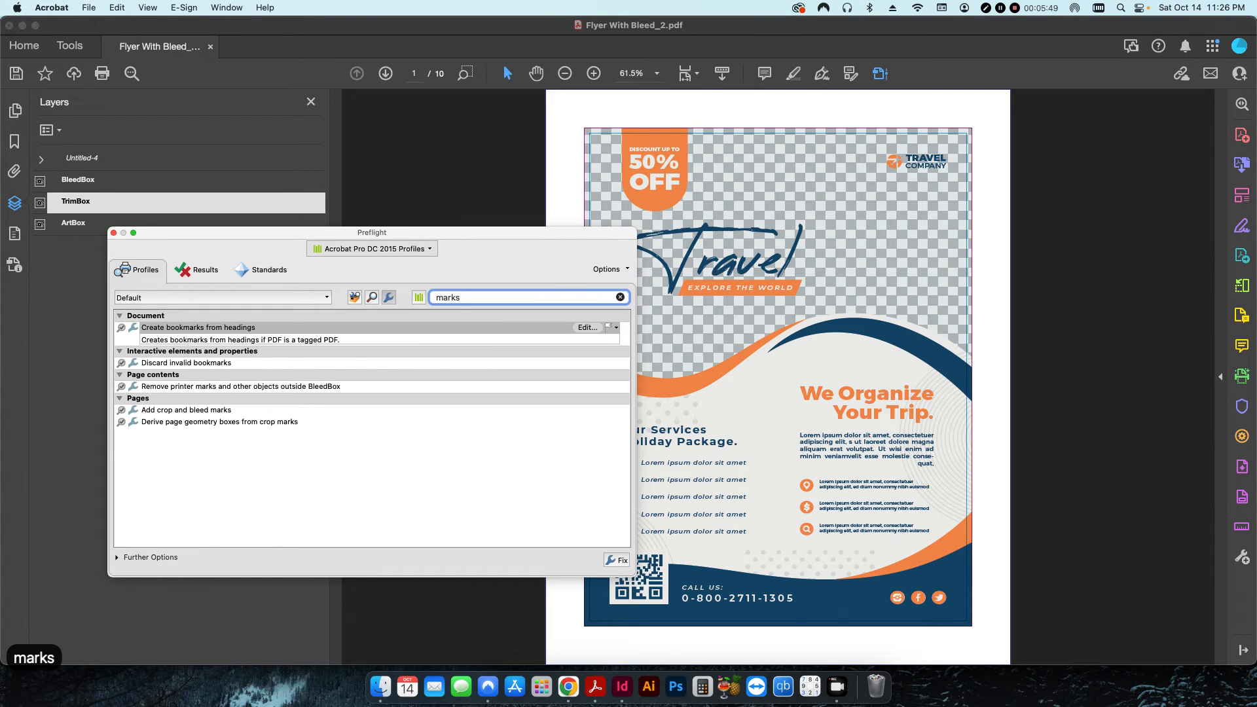
pyautogui.click(178, 410)
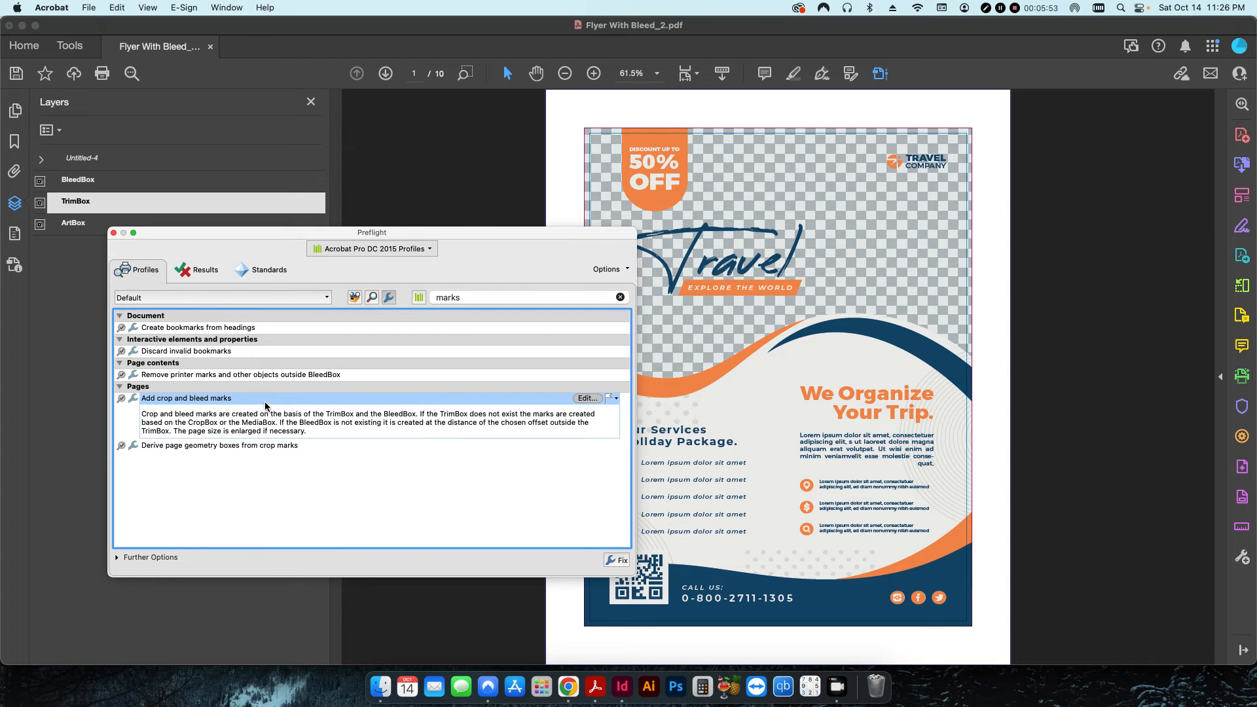
# Keep the fixup's marks on the 'Crop Marks' layer applied to All pages and confirm the settings.
pyautogui.click(587, 398)
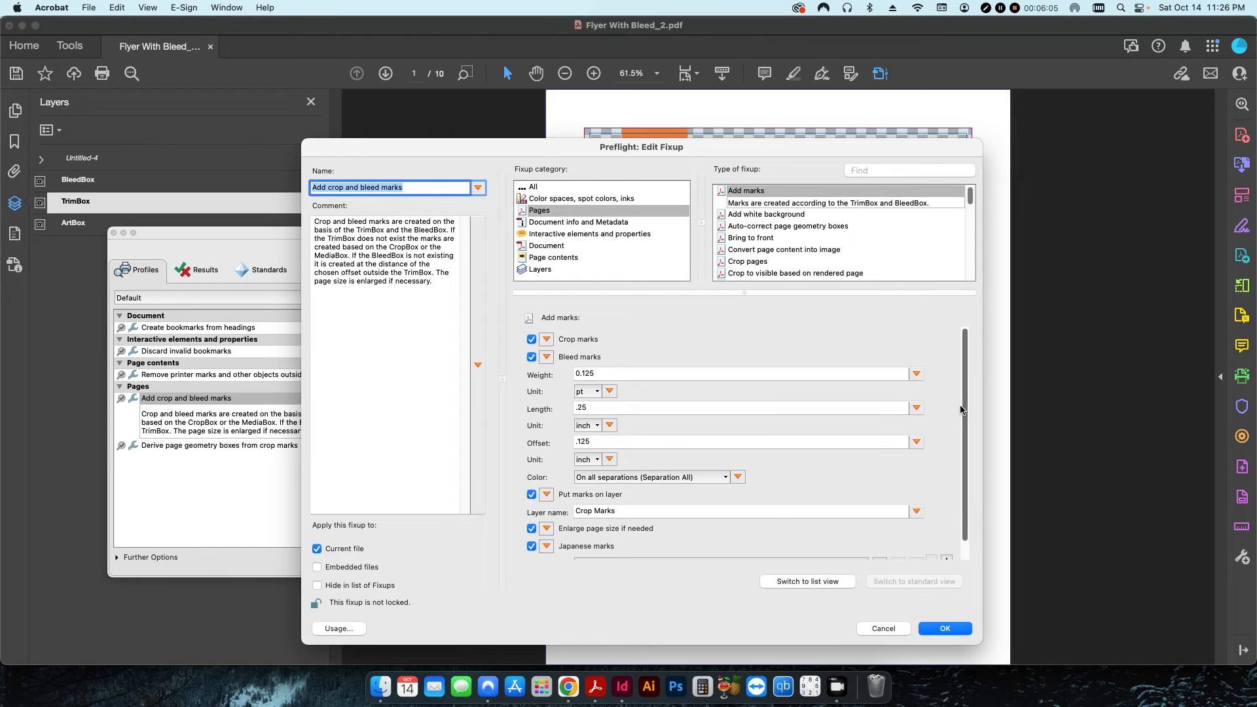
pyautogui.scroll(-1, 960, 408)
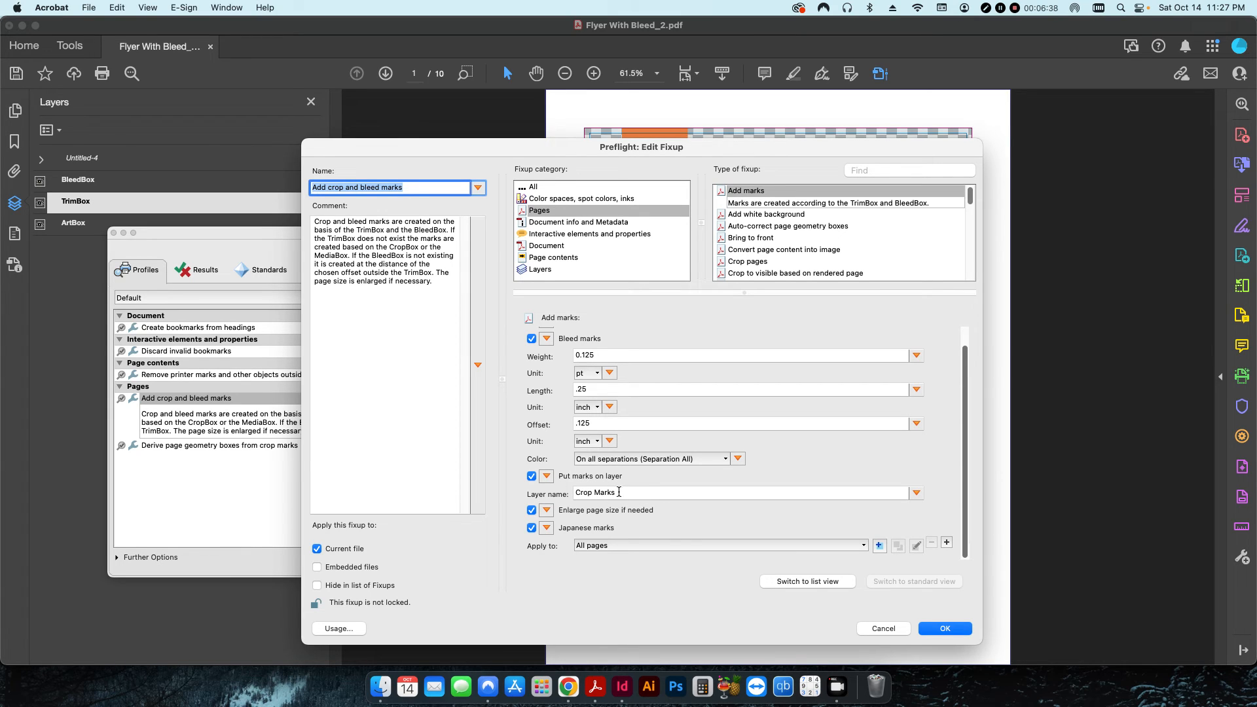
pyautogui.moveTo(618, 493); pyautogui.dragTo(580, 492)
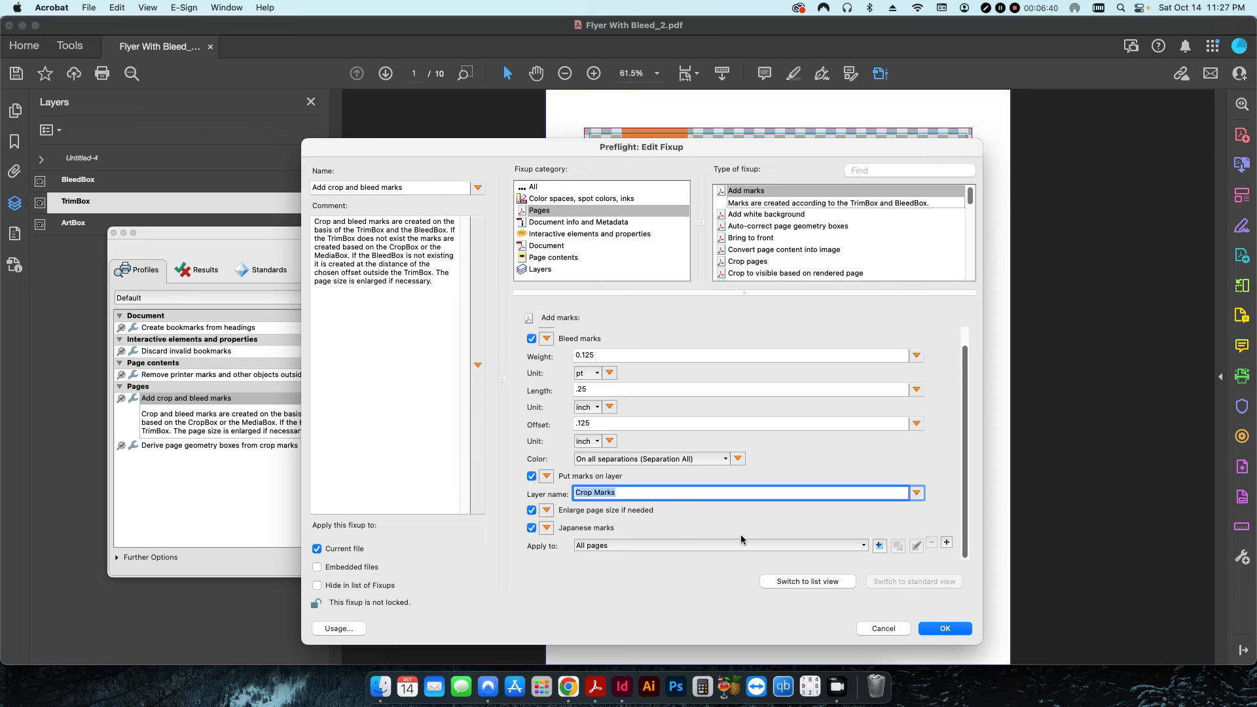
pyautogui.click(709, 546)
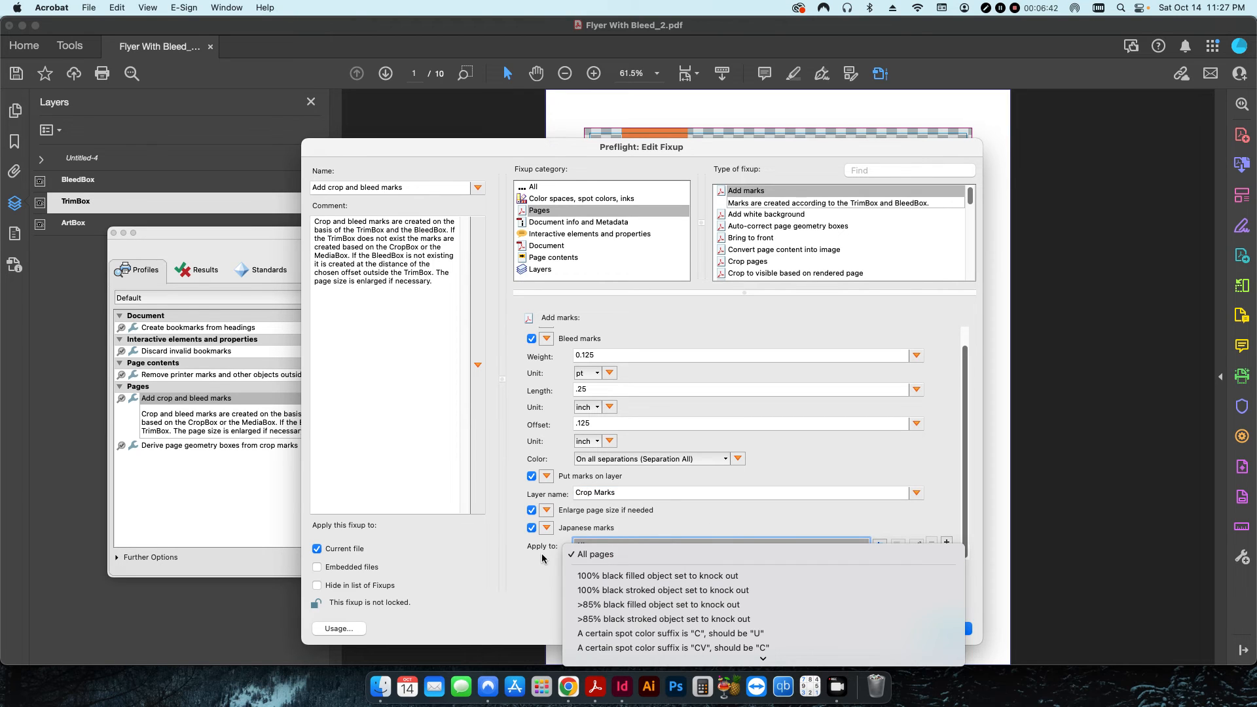
pyautogui.click(687, 552)
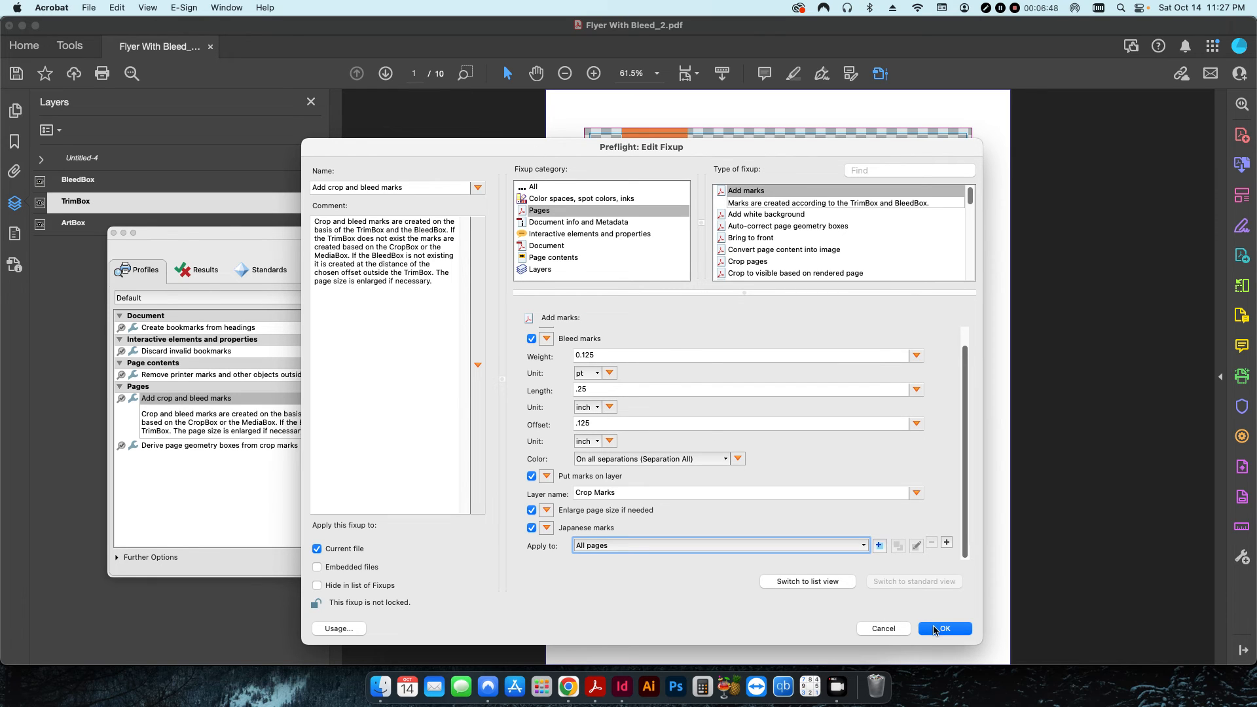
pyautogui.click(938, 629)
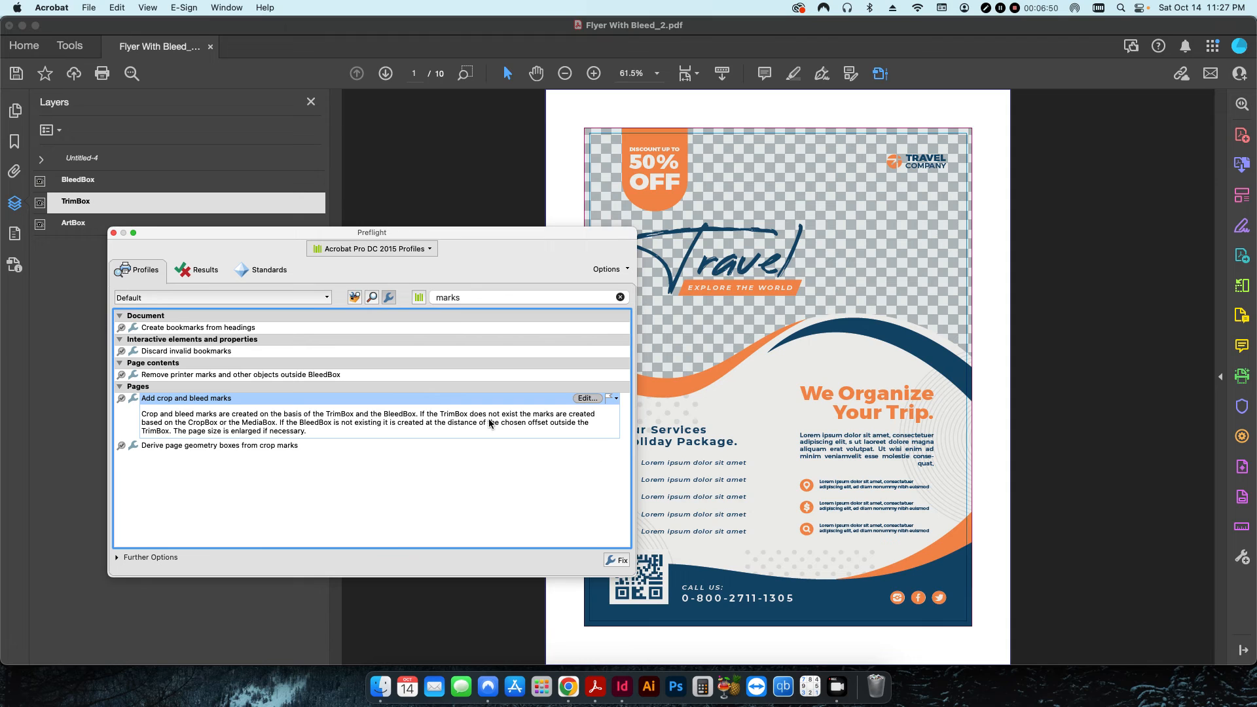
# Run the fixup, save the marked flyer as 'Flyer With Bleed_3' and dismiss the Preflight results.
pyautogui.click(617, 561)
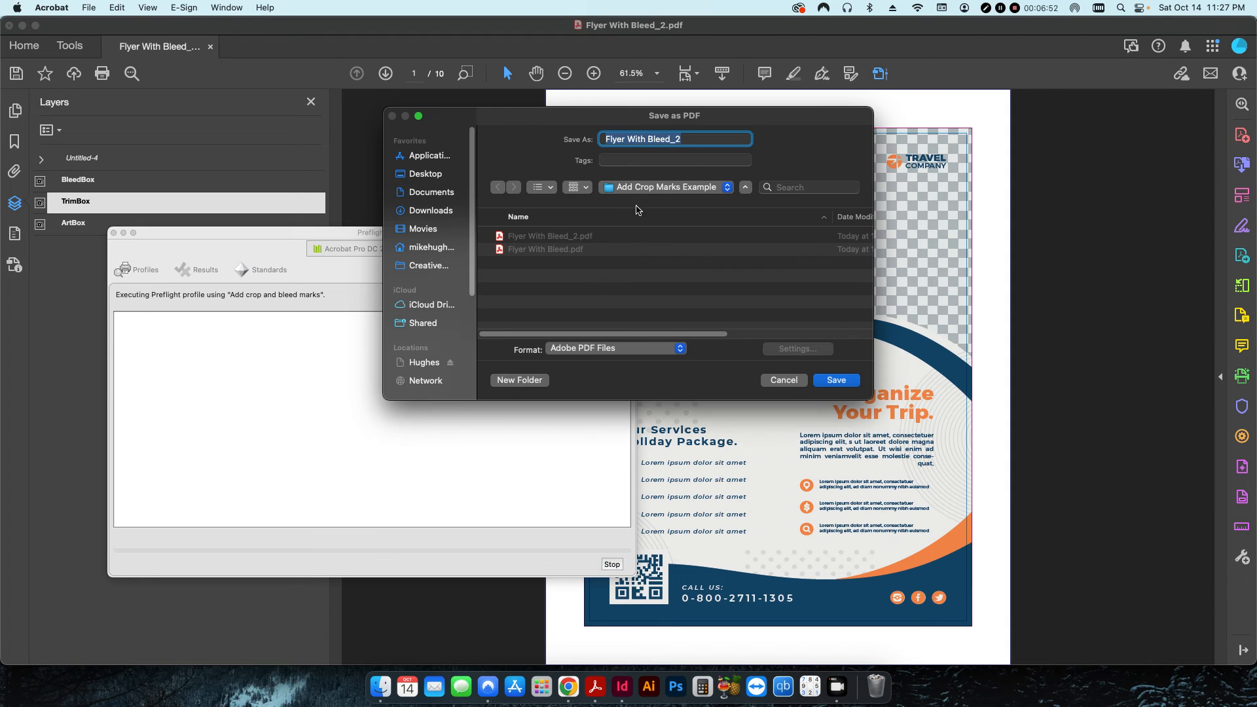
pyautogui.click(695, 139)
pyautogui.press('BackSpace')
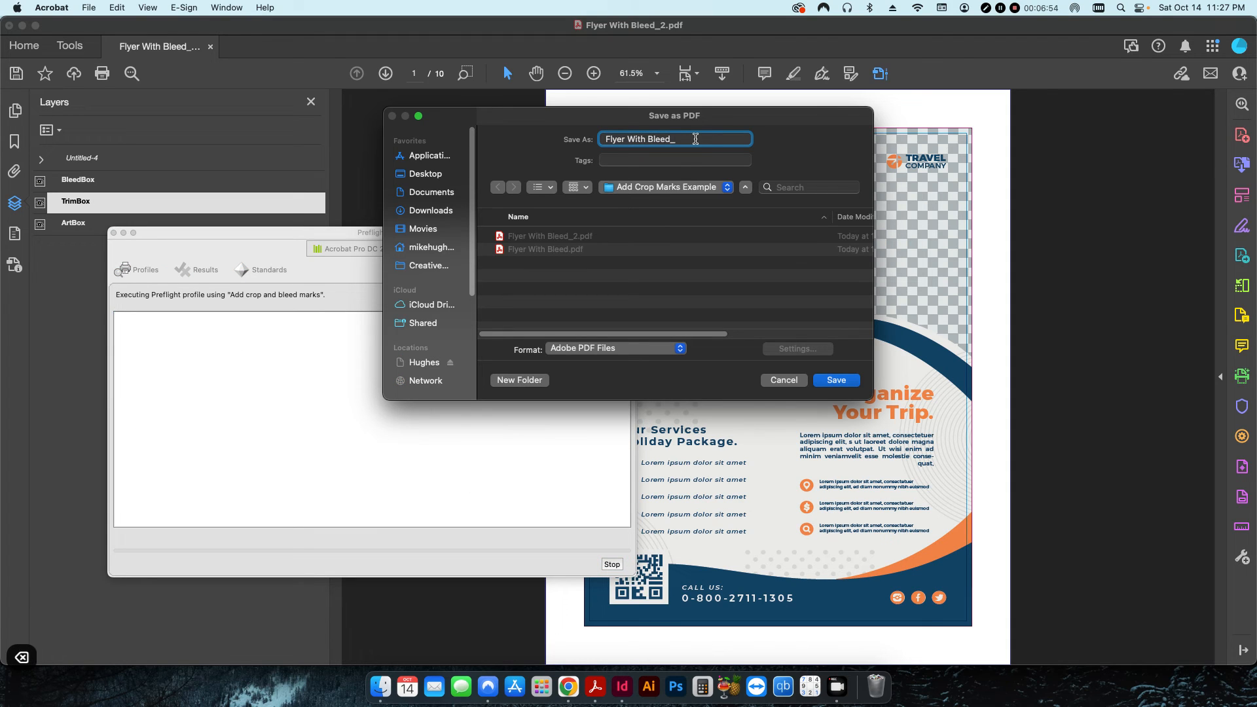
pyautogui.write('3')
pyautogui.press('Return')
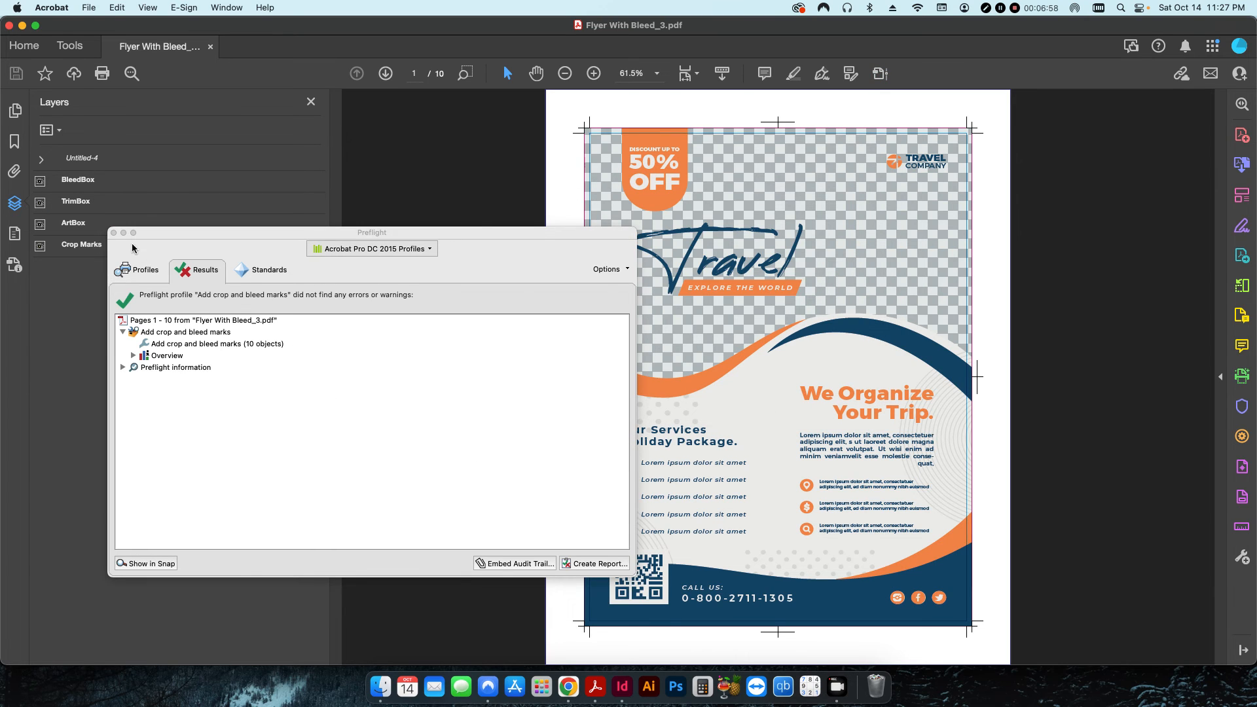
pyautogui.click(114, 234)
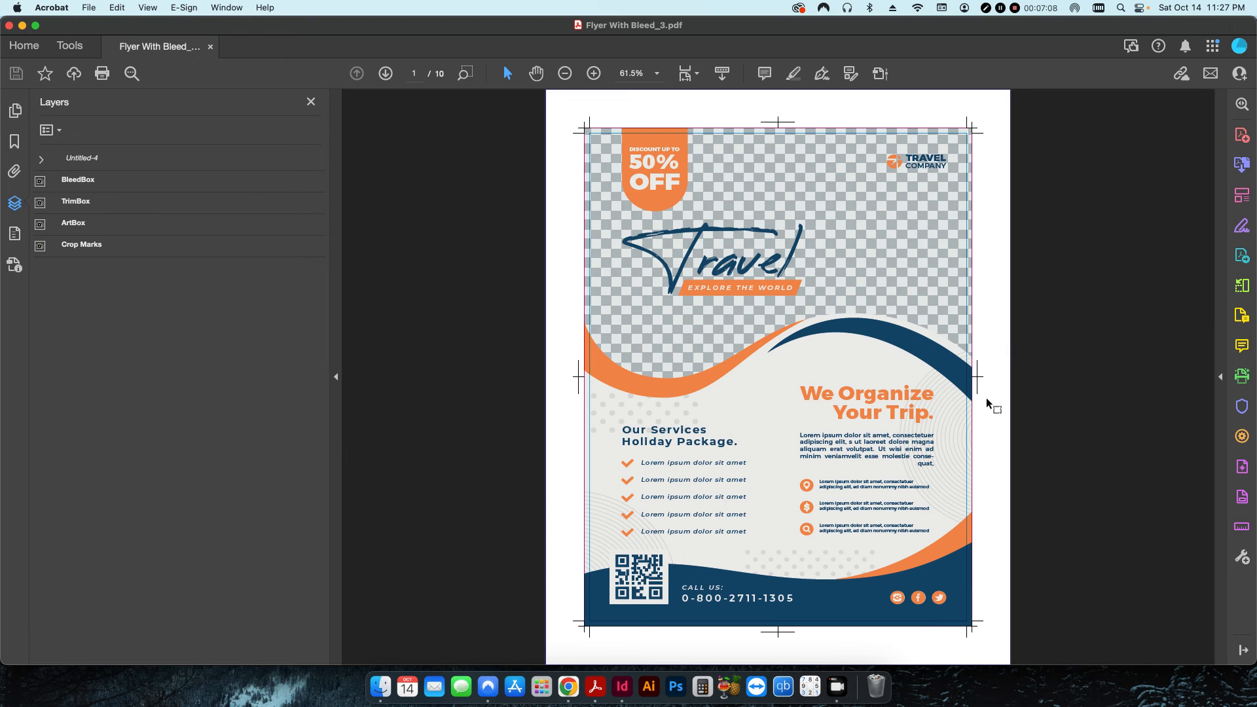
# Toggle the Crop Marks layer visibility, review its properties unchanged and leave it showing.
pyautogui.click(40, 245)
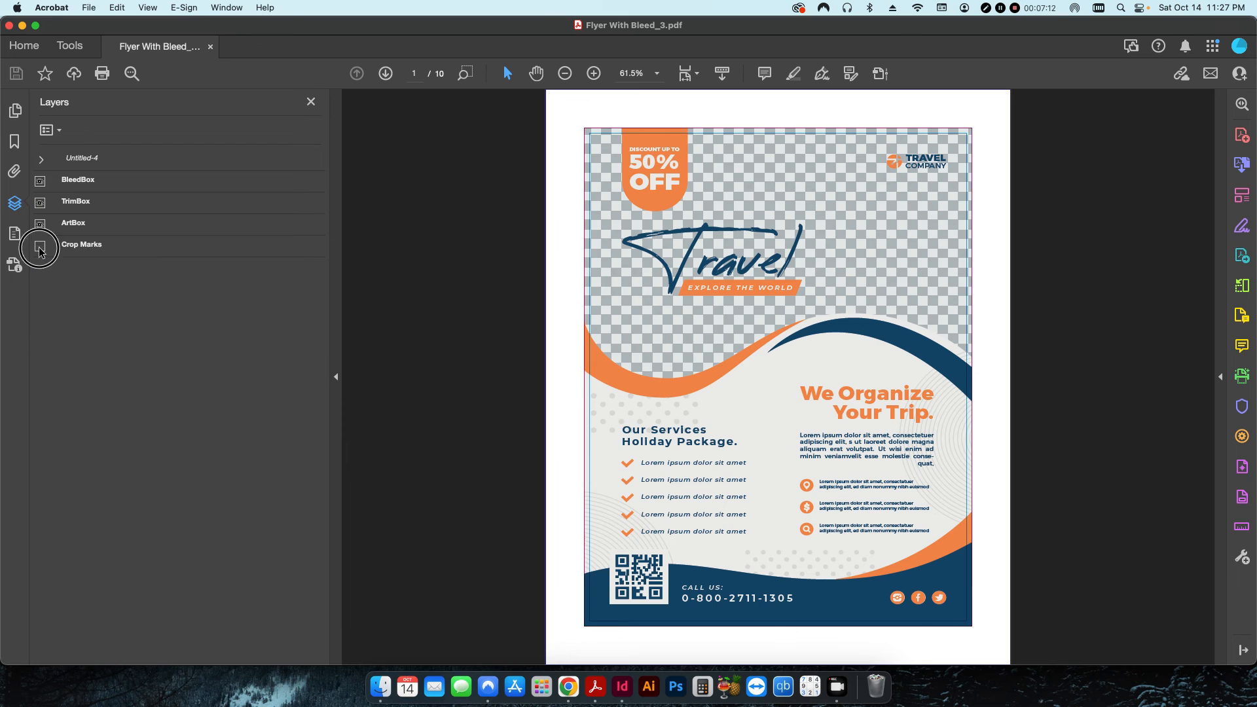
pyautogui.click(40, 245)
pyautogui.rightClick(72, 245)
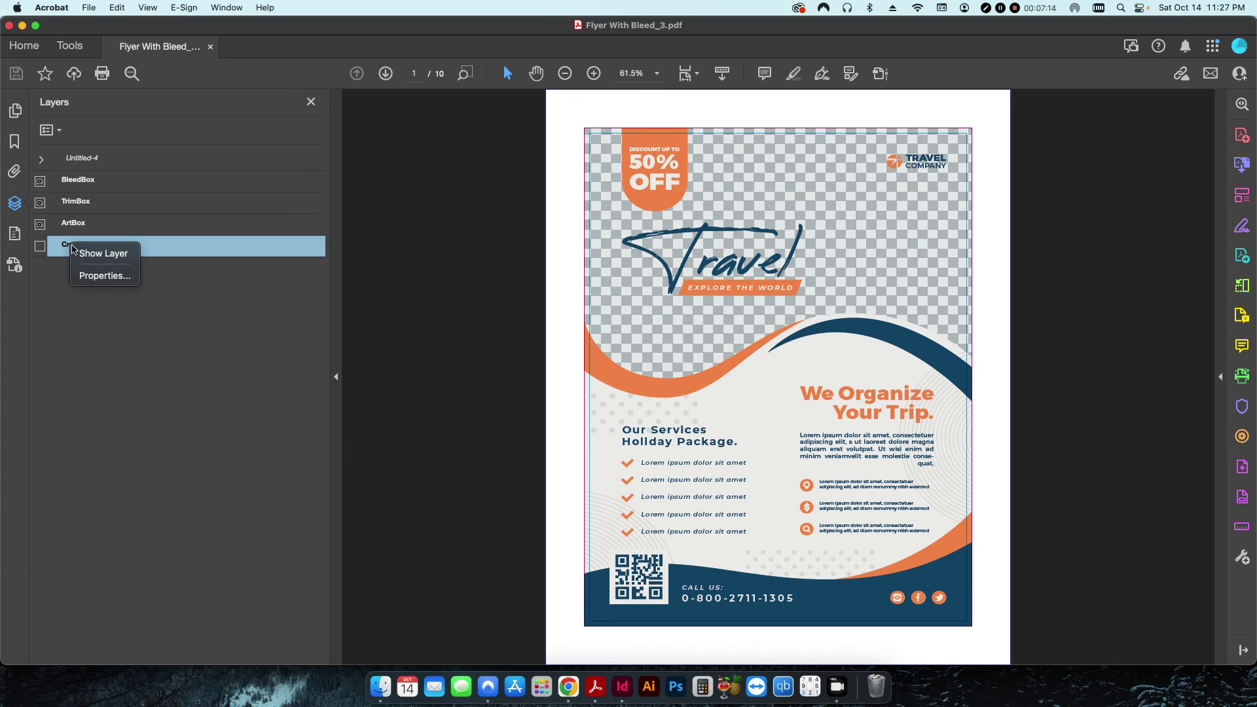
pyautogui.click(104, 275)
pyautogui.click(686, 444)
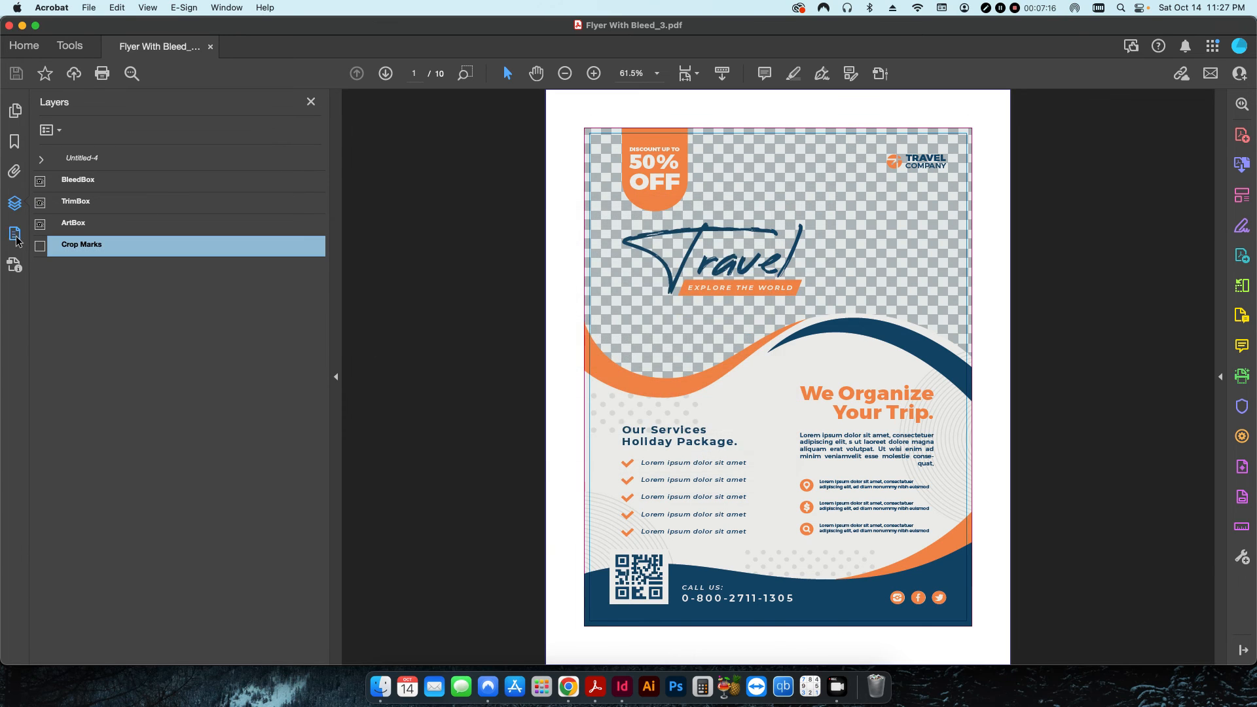
pyautogui.click(40, 245)
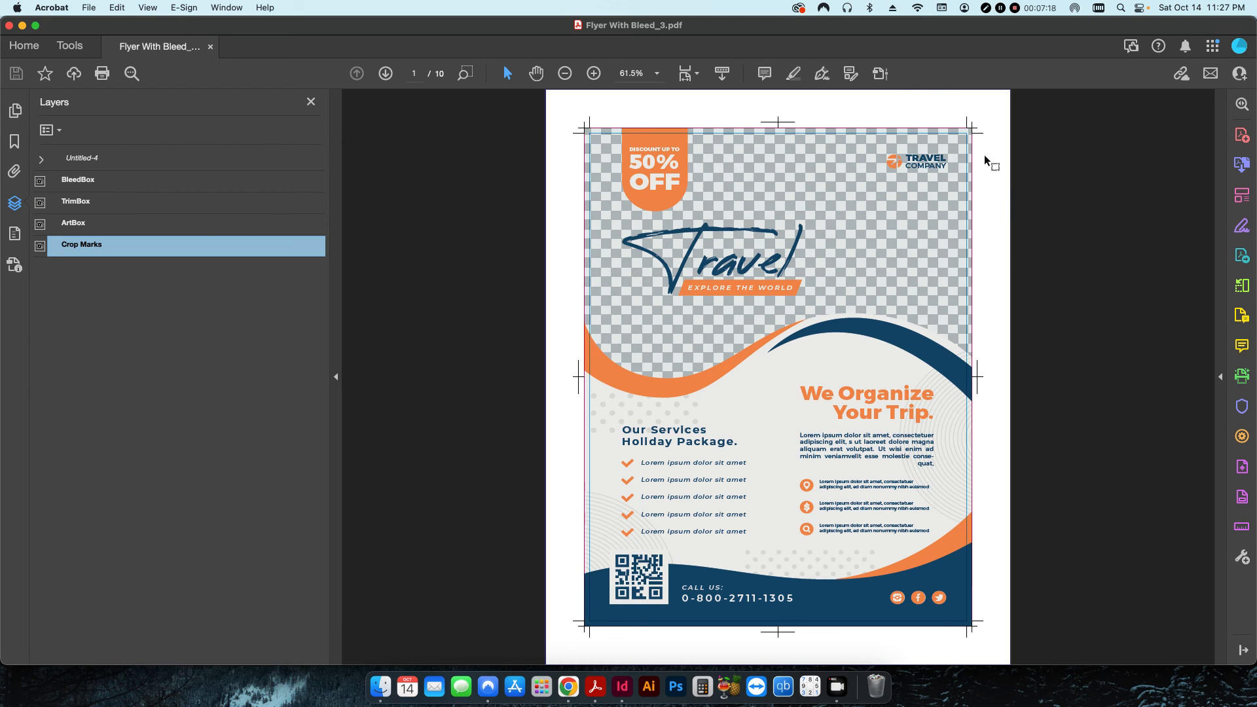
# Bring up Output Preview to see the flyer's ink separations.
pyautogui.click(881, 74)
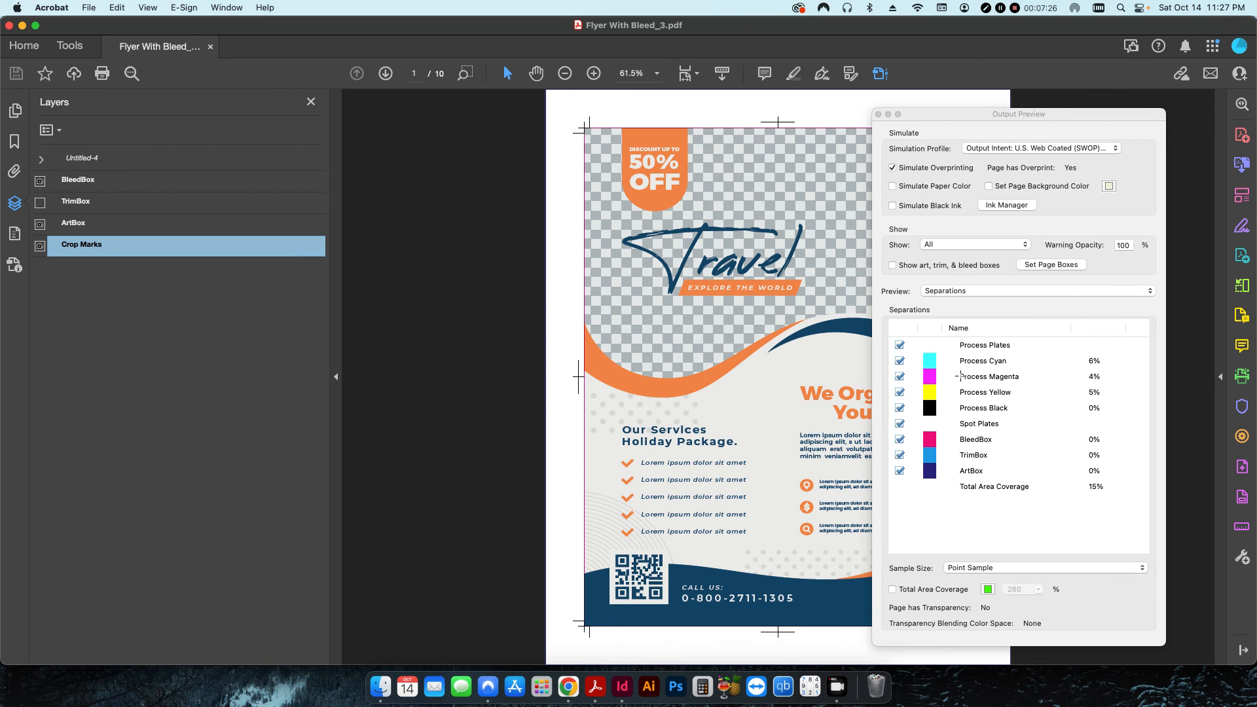
# Check the marks on Cyan, Magenta, Yellow and Black plates individually, restore all plates and close the preview.
pyautogui.click(900, 347)
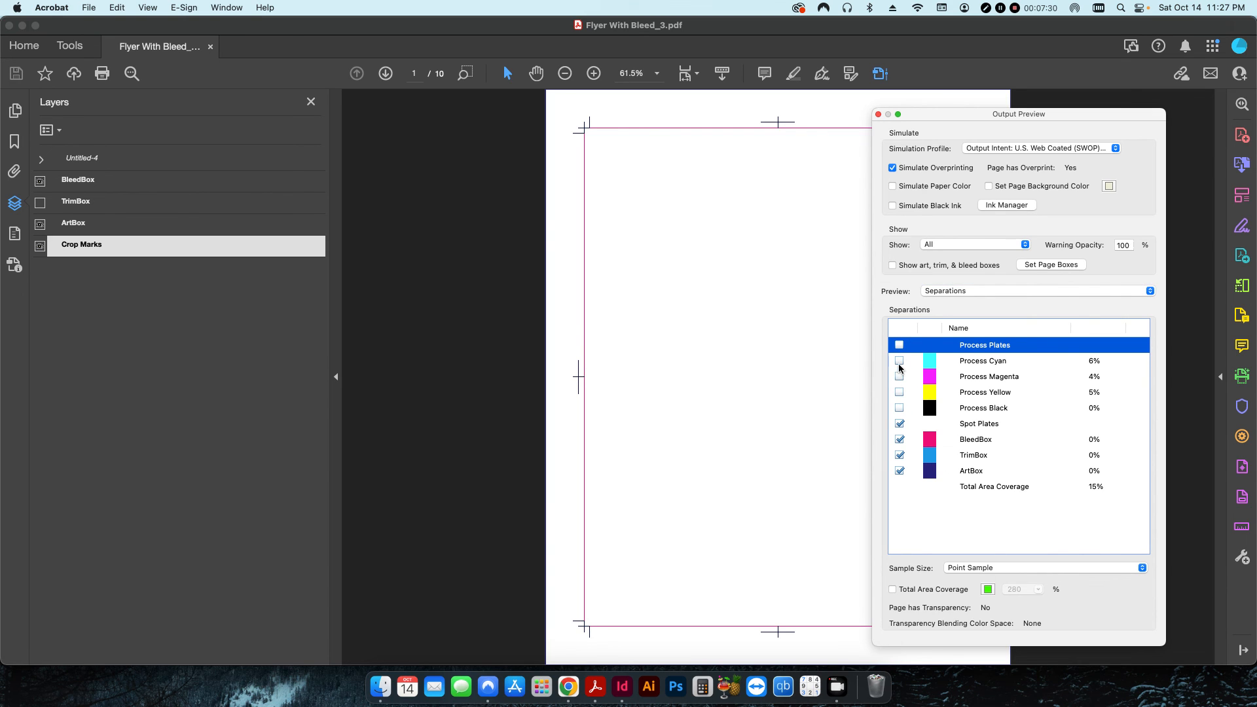
pyautogui.click(899, 362)
pyautogui.click(900, 376)
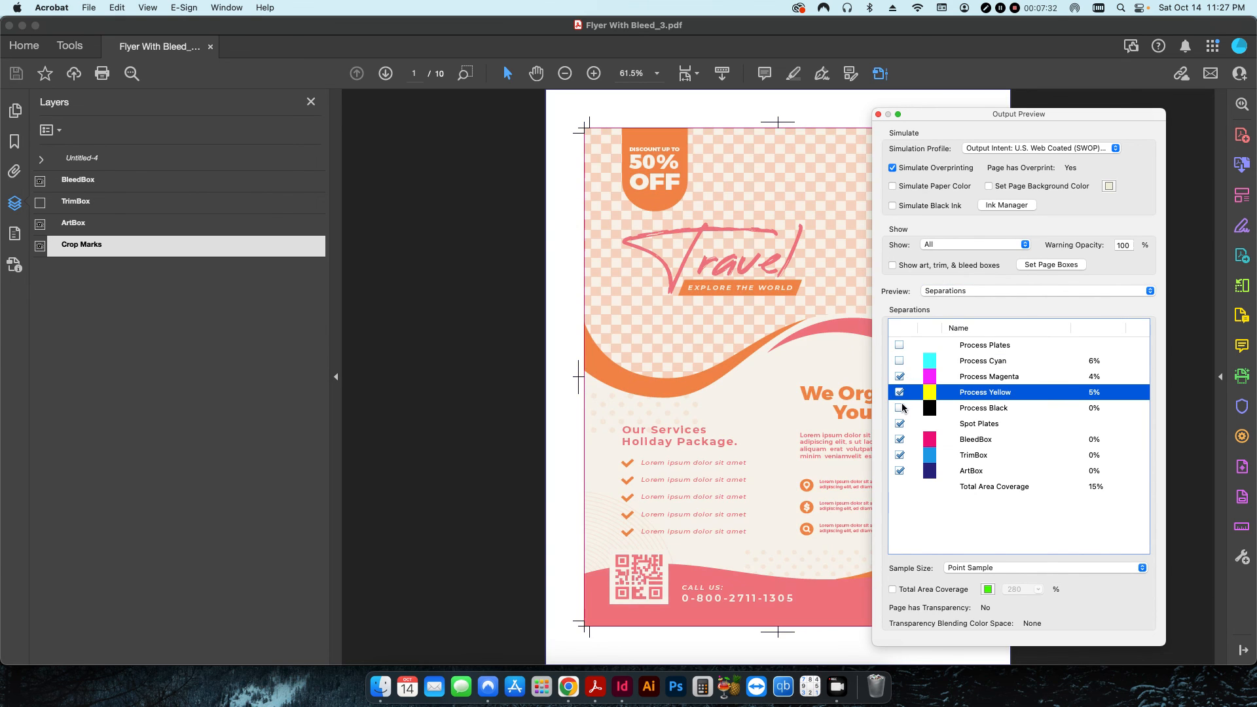
pyautogui.click(900, 407)
pyautogui.click(899, 362)
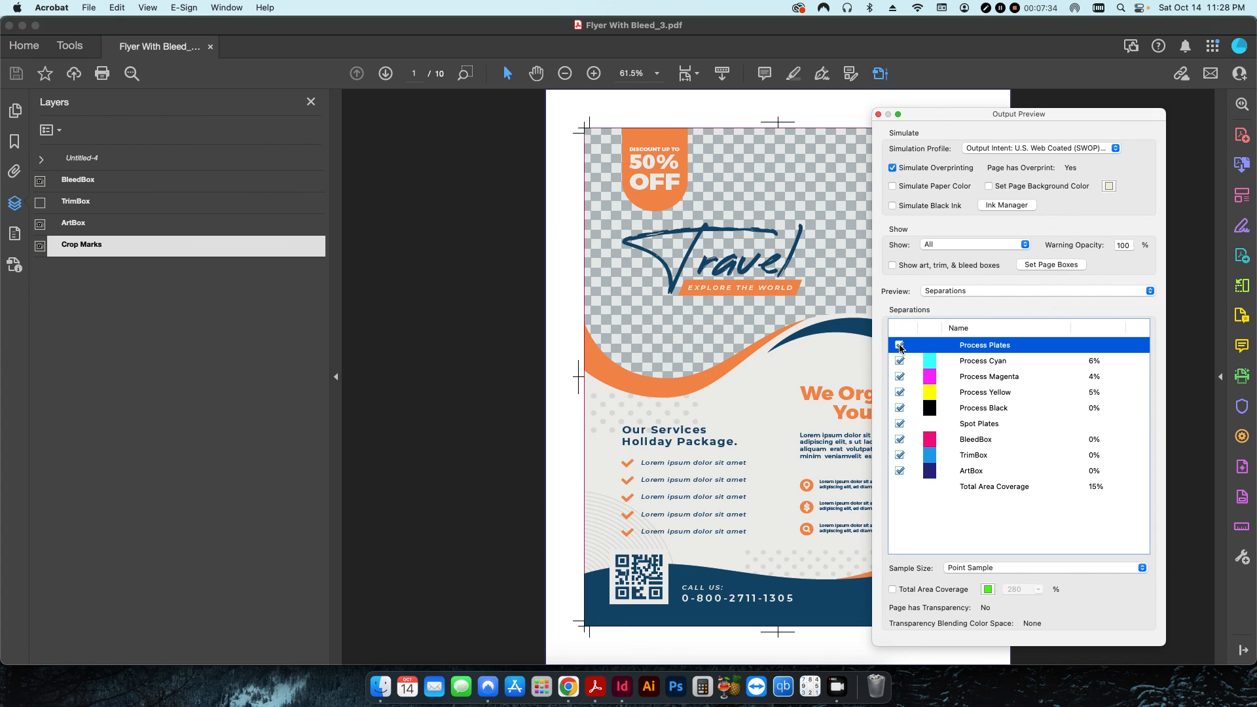
pyautogui.click(877, 114)
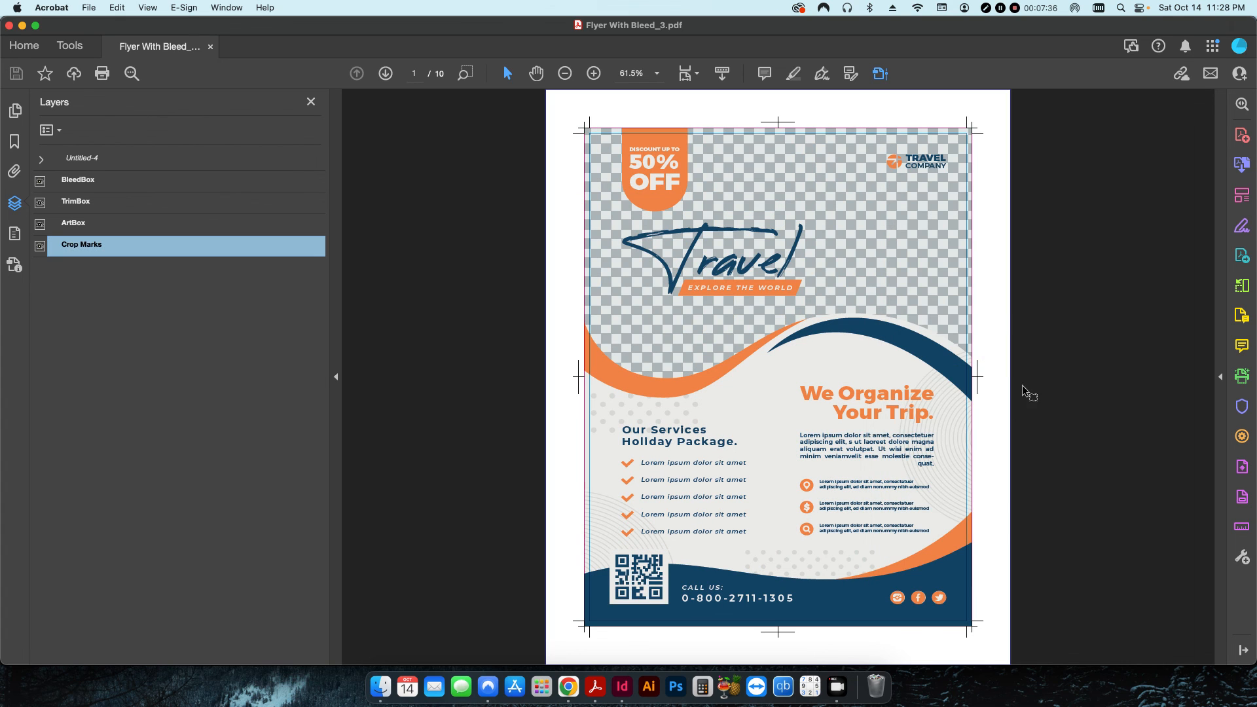